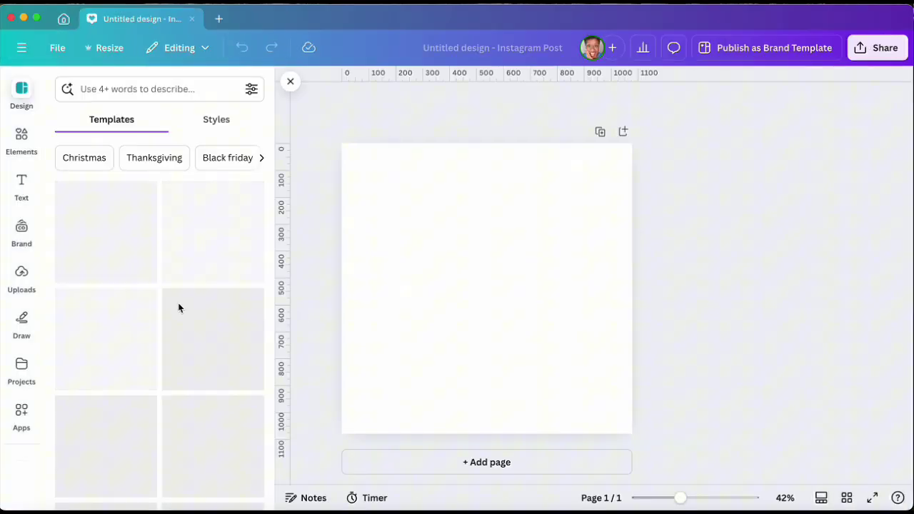
{"action": "scroll", "coordinate": [129, 308], "scroll_direction": "down", "scroll_amount": 1}
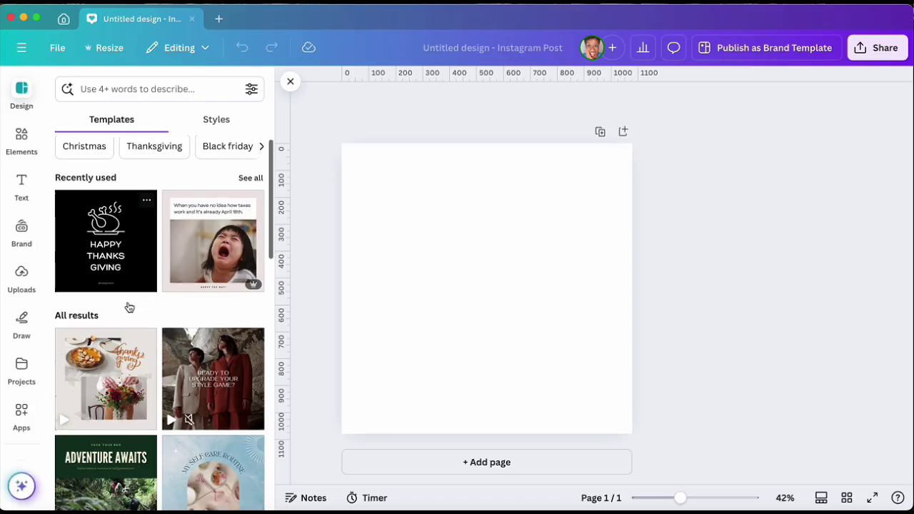
{"action": "scroll", "coordinate": [129, 307], "scroll_direction": "down", "scroll_amount": 3}
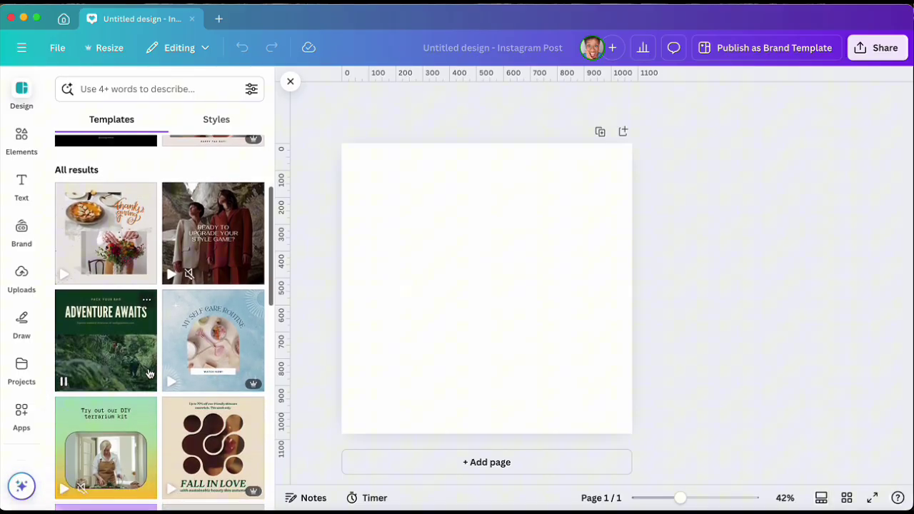
- Try a fashion template, then apply the Yellow and Black Thanksgiving Instagram Post template
{"action": "left_click", "coordinate": [229, 235]}
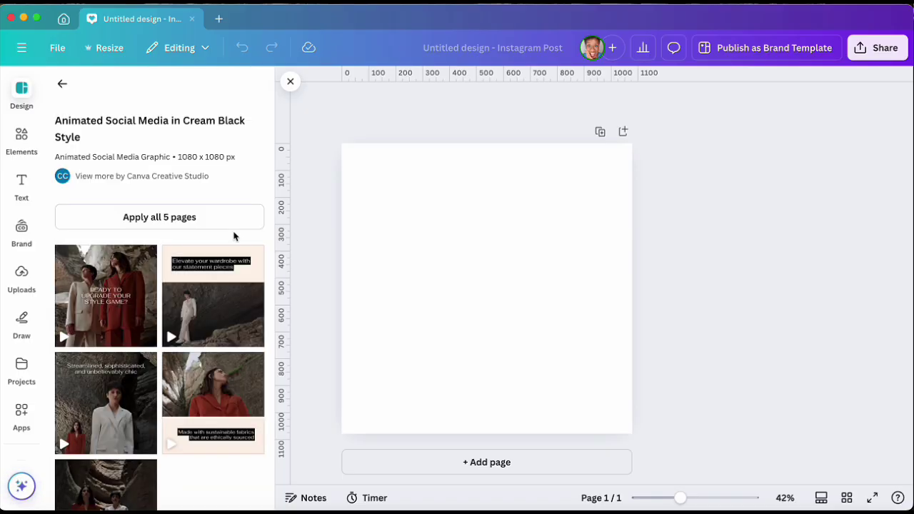
{"action": "left_click", "coordinate": [108, 328]}
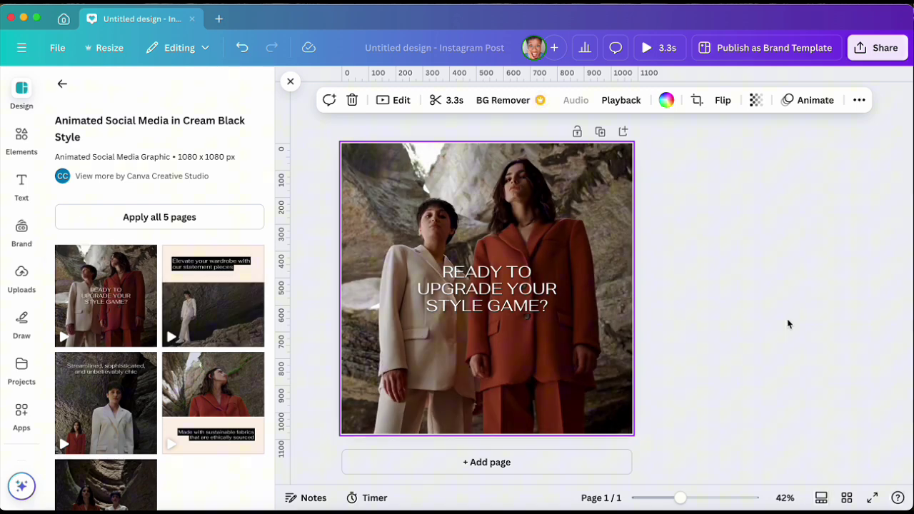
{"action": "mouse_move", "coordinate": [572, 196]}
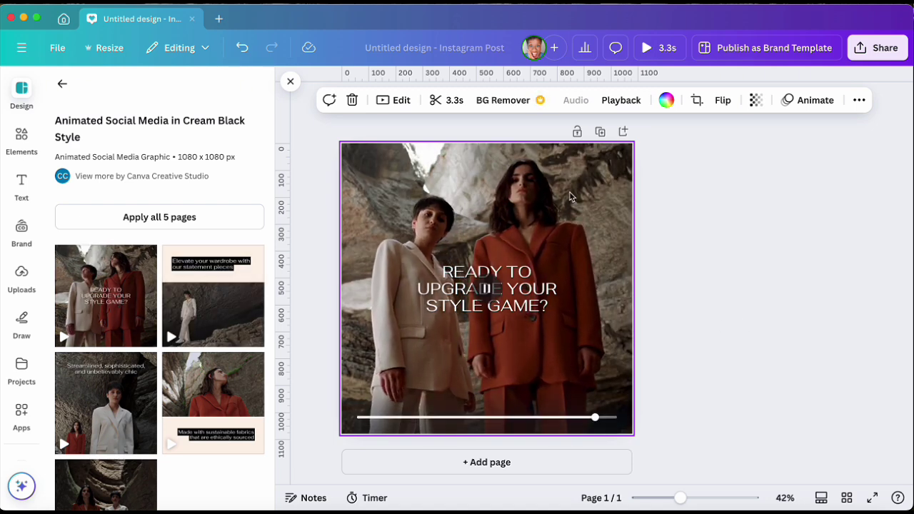
{"action": "left_click", "coordinate": [62, 84]}
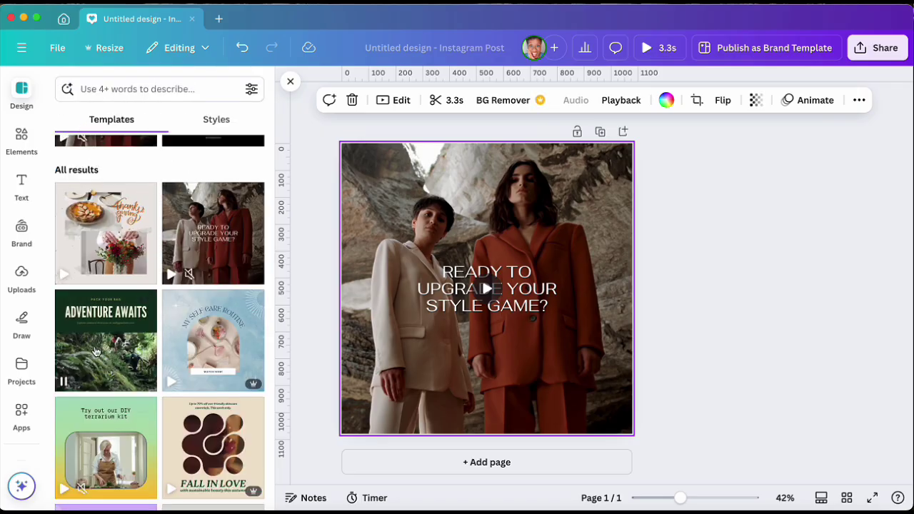
{"action": "scroll", "coordinate": [97, 351], "scroll_direction": "down", "scroll_amount": 5}
{"action": "scroll", "coordinate": [98, 359], "scroll_direction": "down", "scroll_amount": 3}
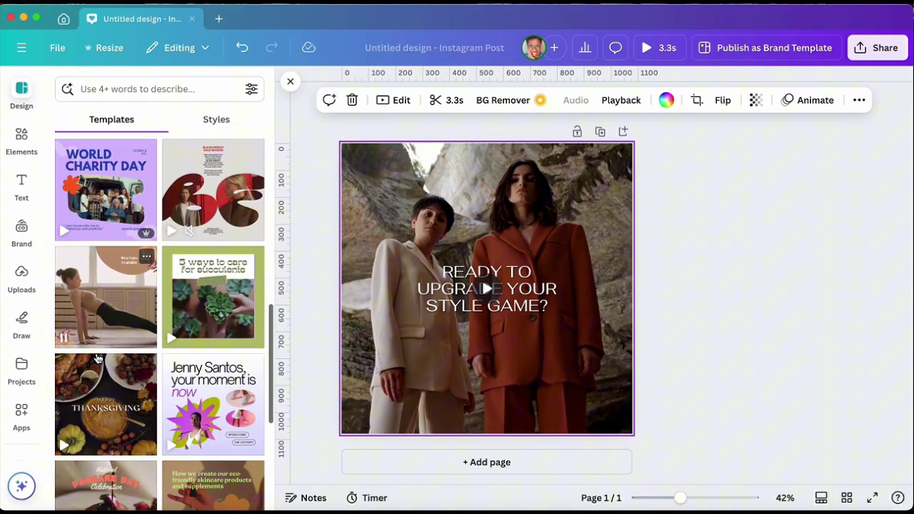
{"action": "scroll", "coordinate": [98, 358], "scroll_direction": "down", "scroll_amount": 2}
{"action": "scroll", "coordinate": [143, 392], "scroll_direction": "down", "scroll_amount": 2}
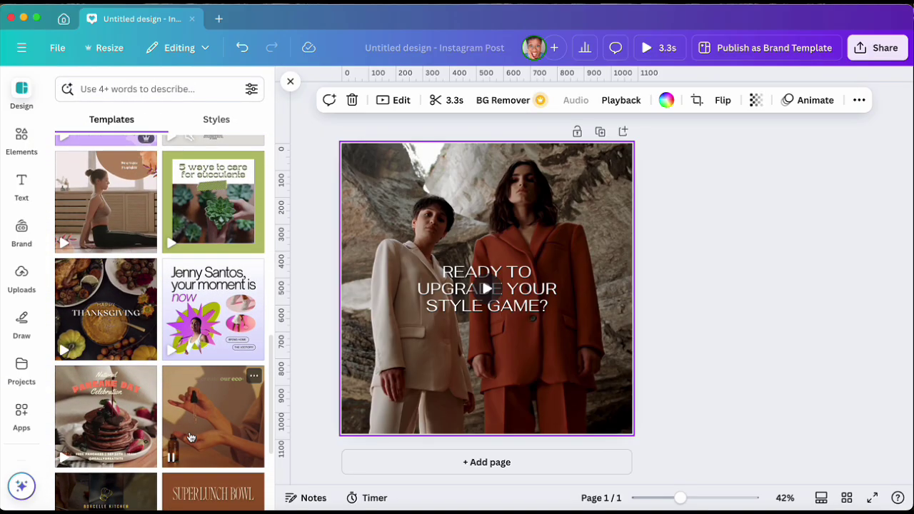
{"action": "scroll", "coordinate": [189, 436], "scroll_direction": "down", "scroll_amount": 5}
{"action": "scroll", "coordinate": [189, 432], "scroll_direction": "down", "scroll_amount": 3}
{"action": "scroll", "coordinate": [189, 431], "scroll_direction": "down", "scroll_amount": 5}
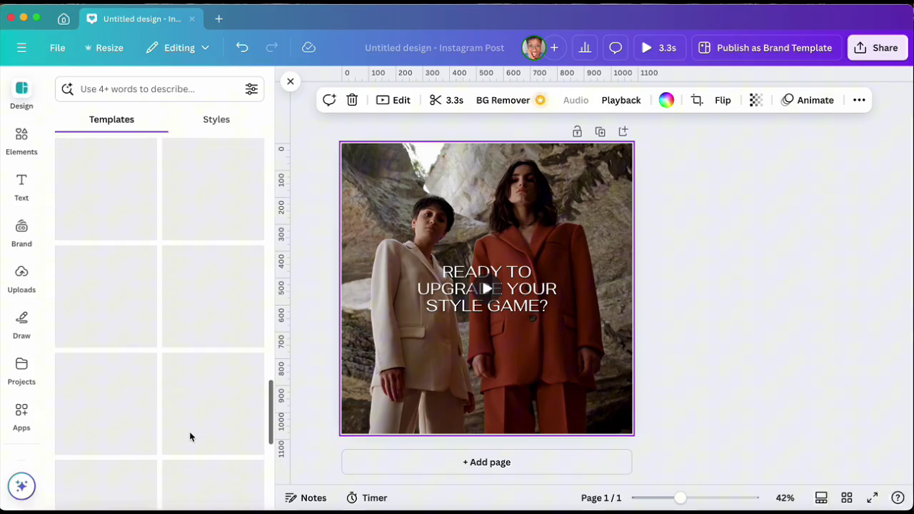
{"action": "left_click", "coordinate": [211, 410]}
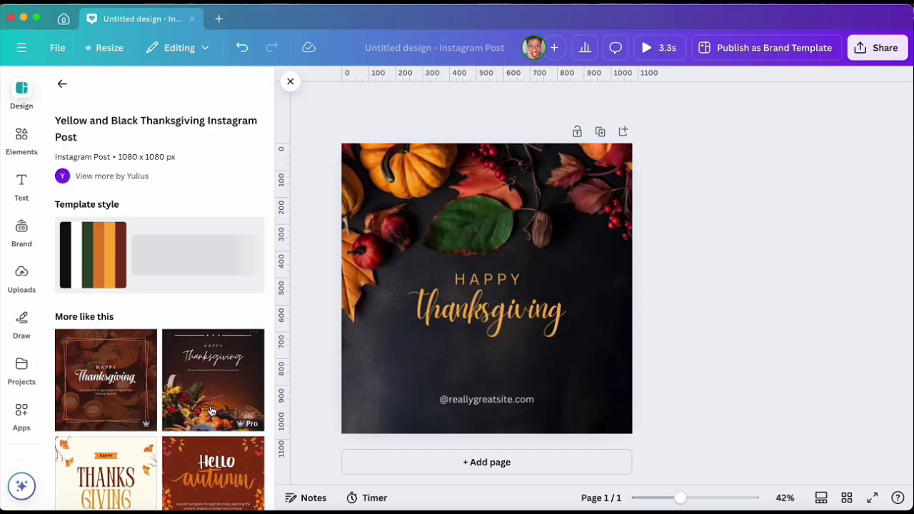
{"action": "left_click", "coordinate": [376, 367]}
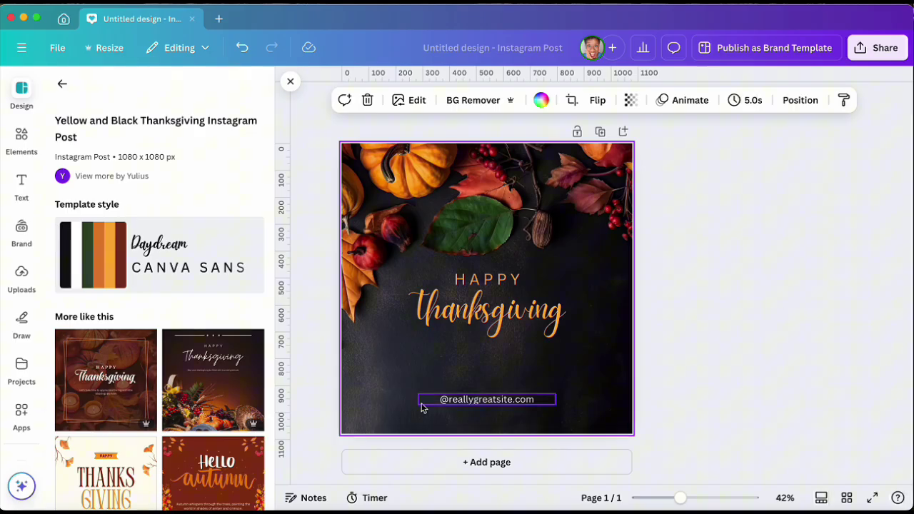
- Launch Bulk create from the More from Canva section of the Apps panel
{"action": "left_click", "coordinate": [22, 415]}
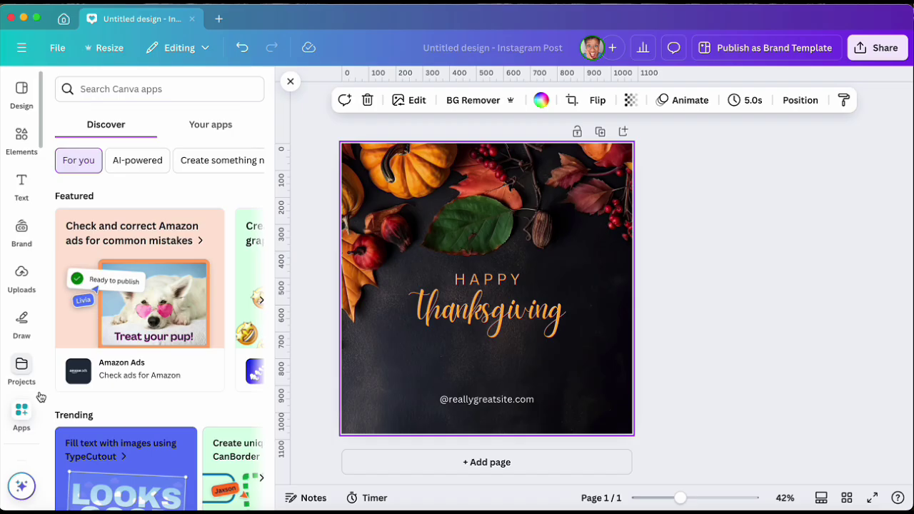
{"action": "scroll", "coordinate": [41, 397], "scroll_direction": "down", "scroll_amount": 2}
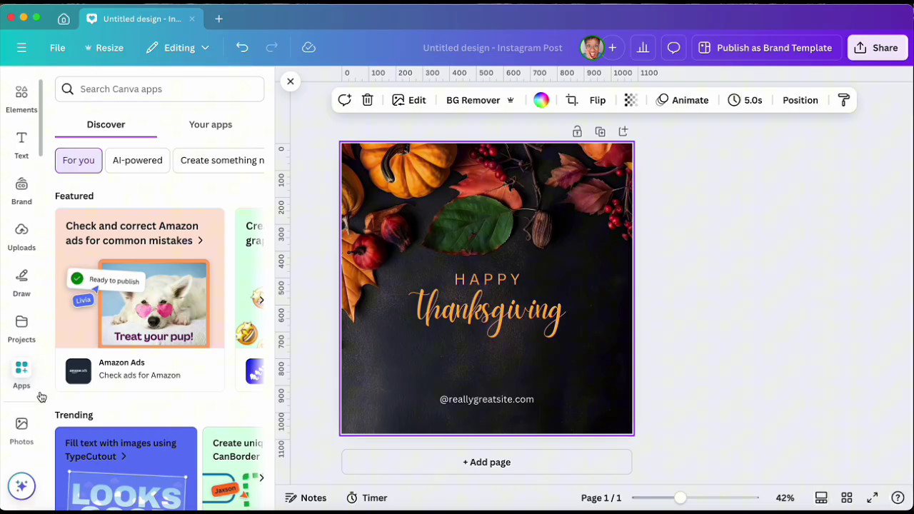
{"action": "scroll", "coordinate": [41, 397], "scroll_direction": "down", "scroll_amount": 3}
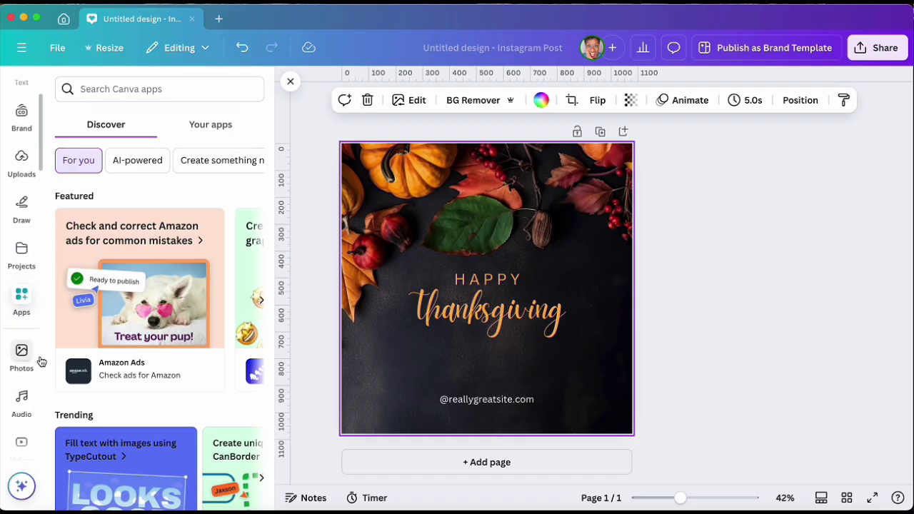
{"action": "left_click", "coordinate": [150, 89]}
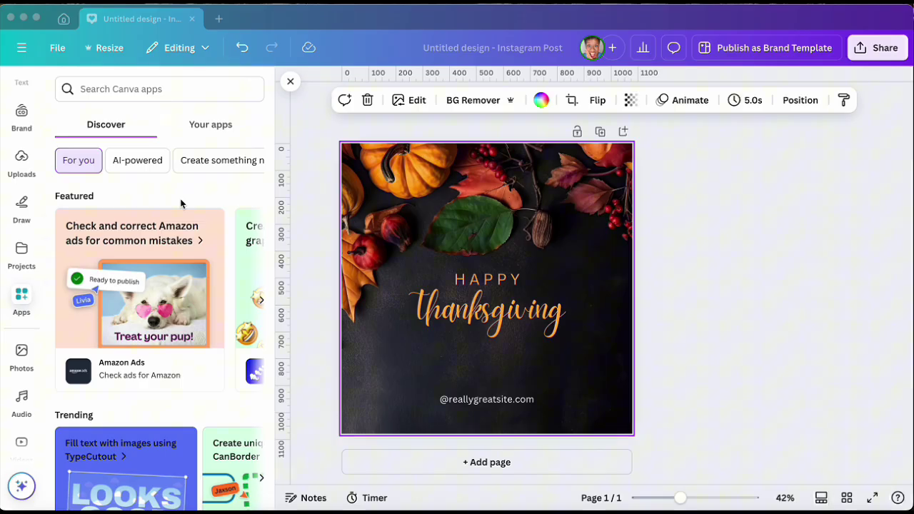
{"action": "left_click", "coordinate": [21, 295]}
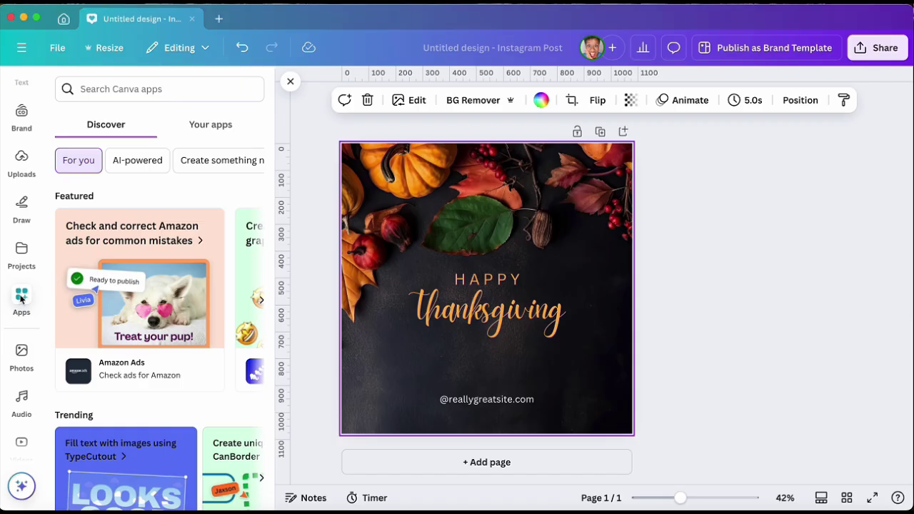
{"action": "scroll", "coordinate": [165, 299], "scroll_direction": "down", "scroll_amount": 4}
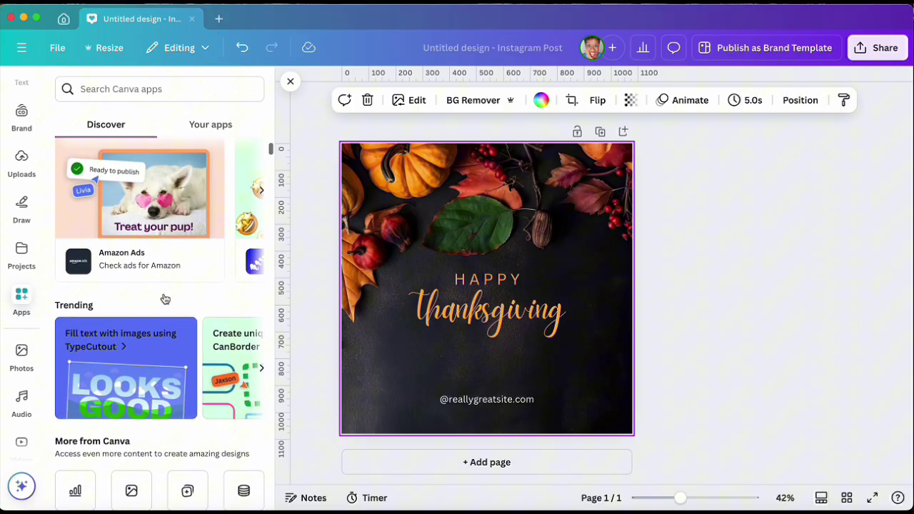
{"action": "scroll", "coordinate": [165, 298], "scroll_direction": "down", "scroll_amount": 4}
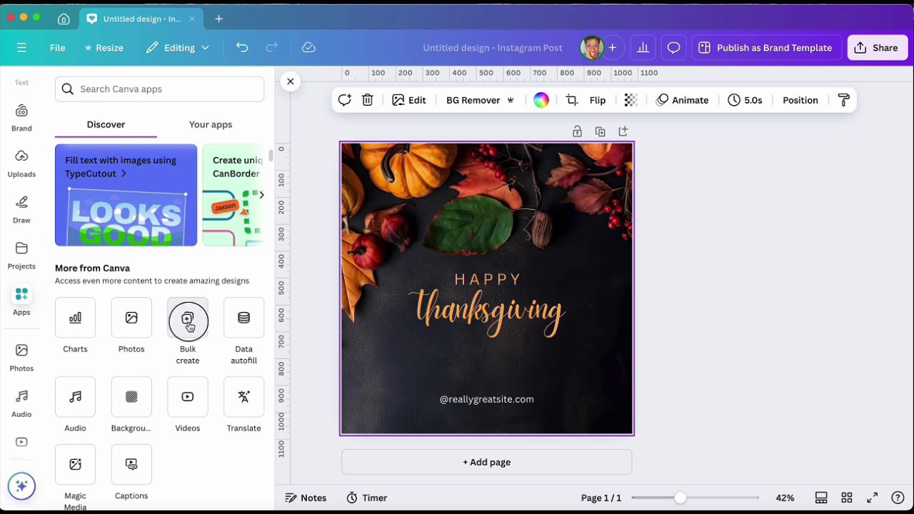
{"action": "left_click", "coordinate": [188, 324]}
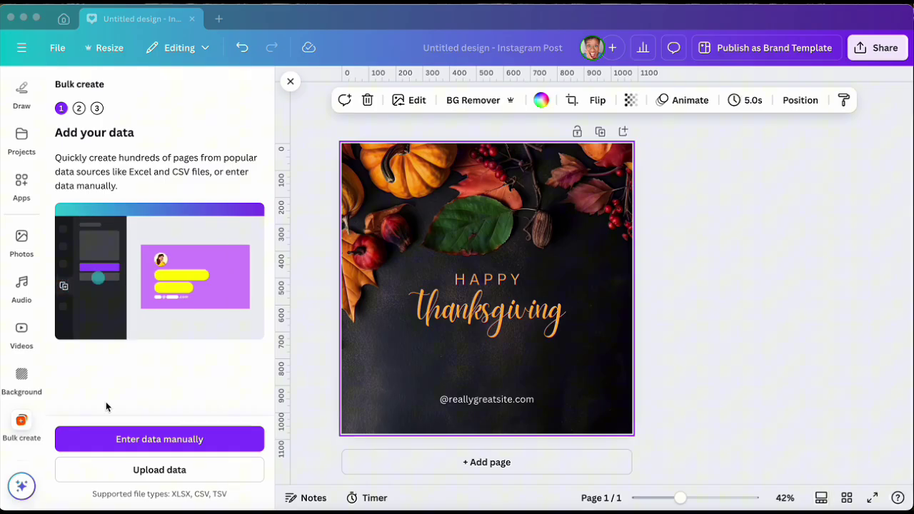
- Clear the sample table and paste eleven phrases, 'You are strong.' to 'Ohhhh yes!', into column 1
{"action": "left_click", "coordinate": [132, 442]}
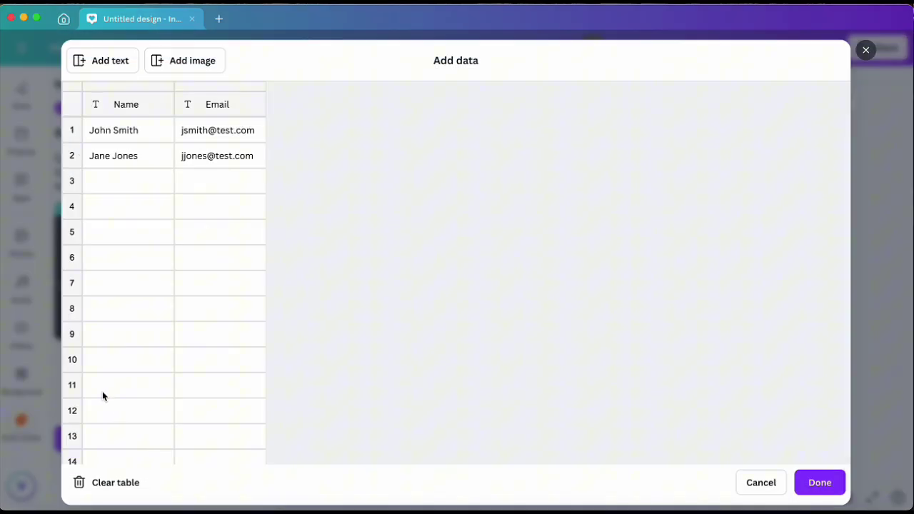
{"action": "left_click", "coordinate": [129, 132]}
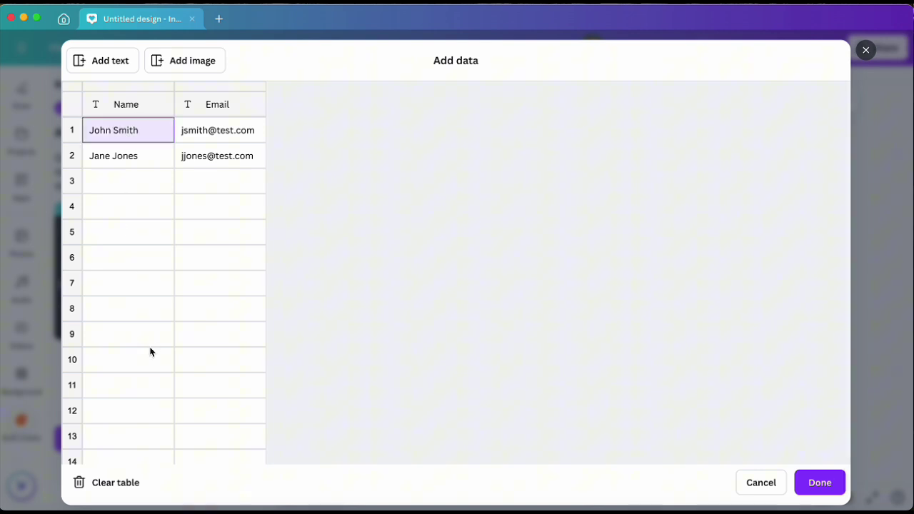
{"action": "left_click", "coordinate": [107, 482]}
{"action": "left_click", "coordinate": [120, 132]}
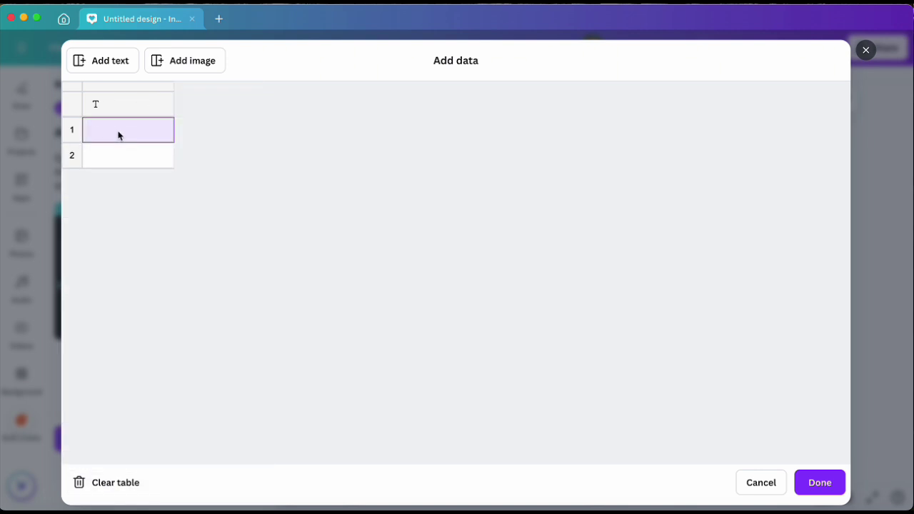
{"action": "type", "text": "You are strong. You can do this. Go for it. Go fight win. Let's go. Keep moving. Why not you? I believe in you. Why not now? Come on now! Ohhhh yes!"}
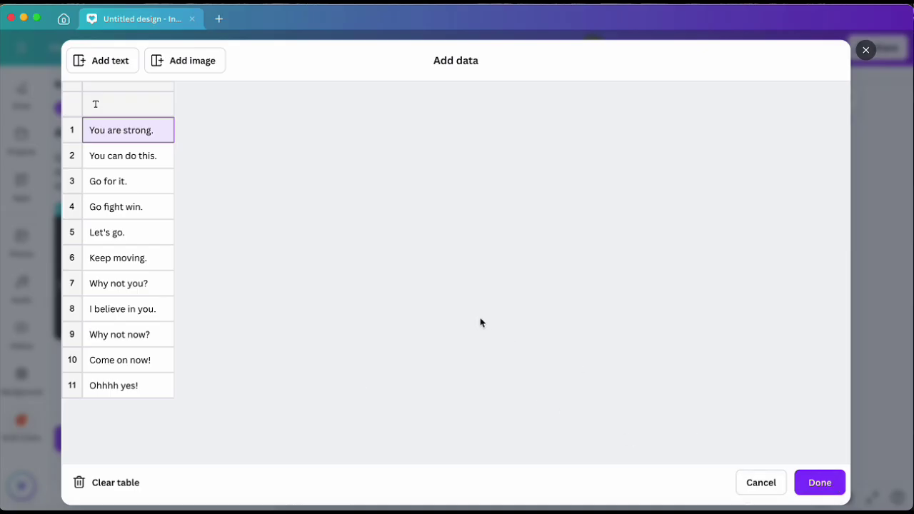
{"action": "left_click", "coordinate": [820, 483]}
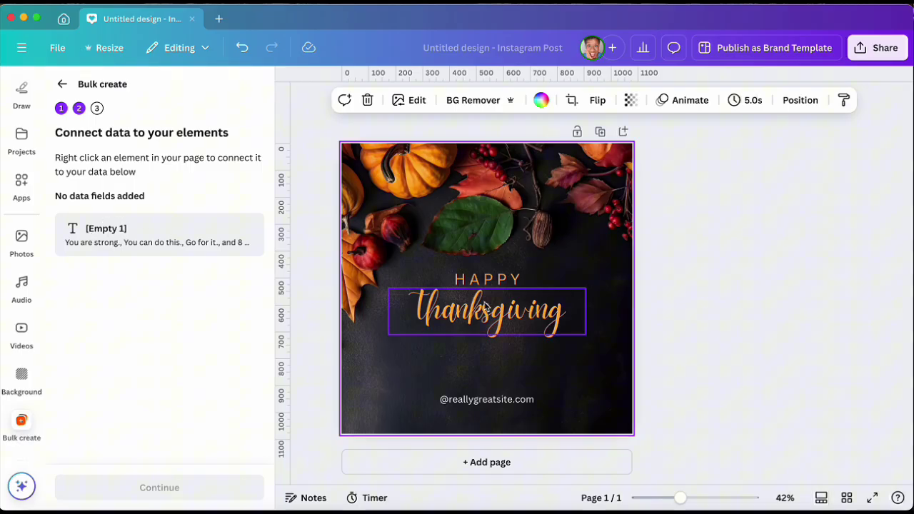
- Delete the word HAPPY above the Thanksgiving script and inspect the script text
{"action": "left_click", "coordinate": [488, 278]}
{"action": "key", "text": "Delete"}
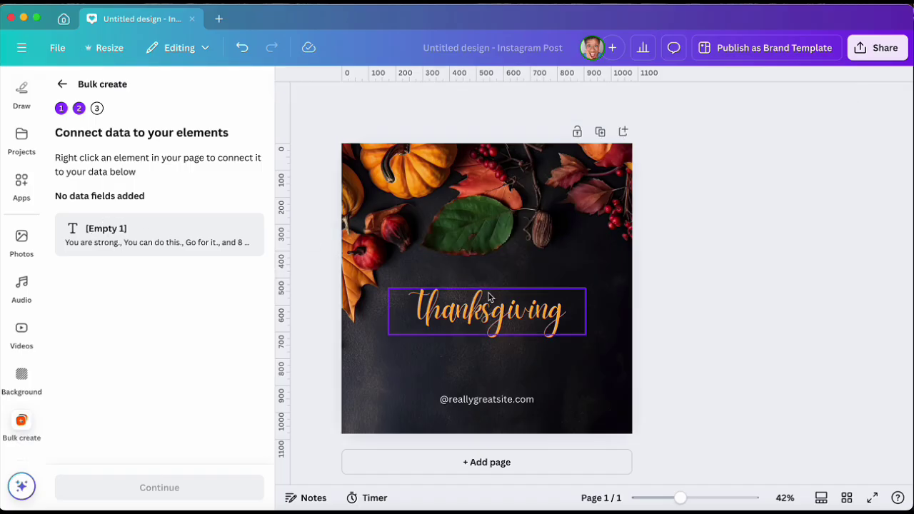
{"action": "double_click", "coordinate": [487, 300]}
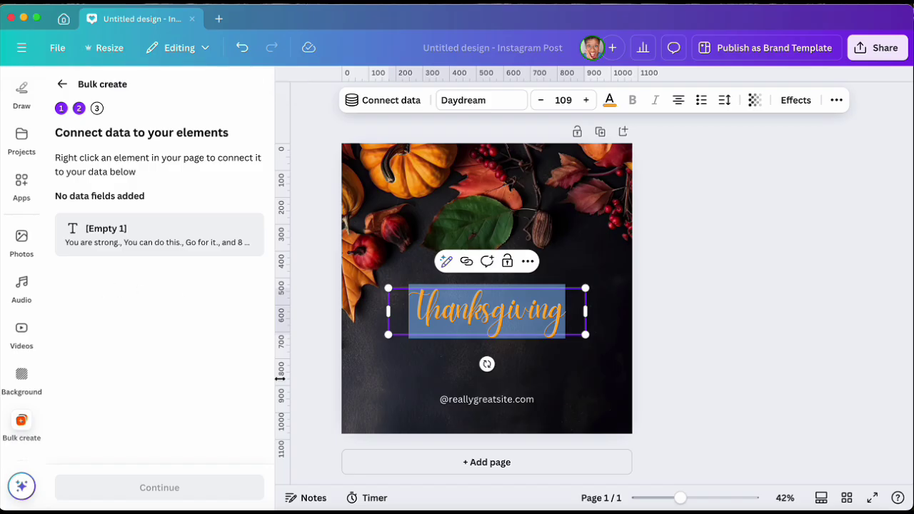
{"action": "left_click", "coordinate": [305, 385]}
- Connect the Thanksgiving headline to the [Empty 1] data field
{"action": "right_click", "coordinate": [481, 314]}
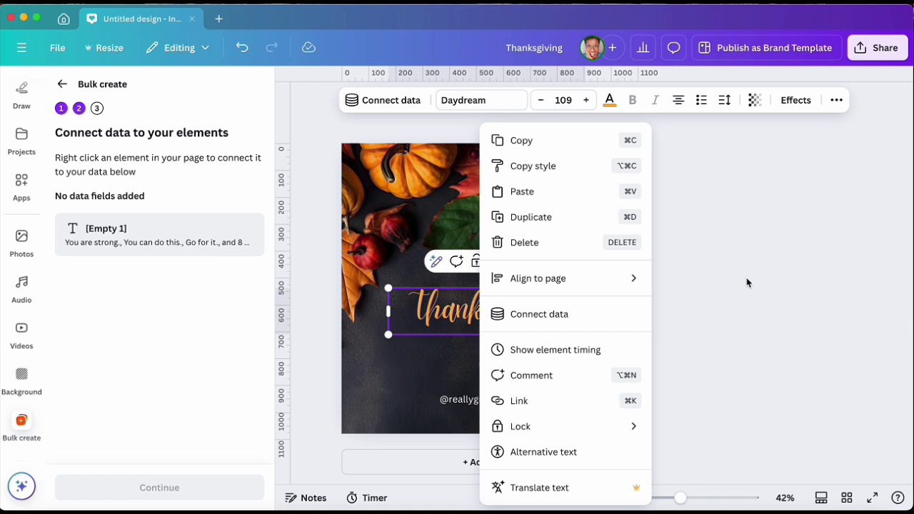
{"action": "key", "text": "Escape"}
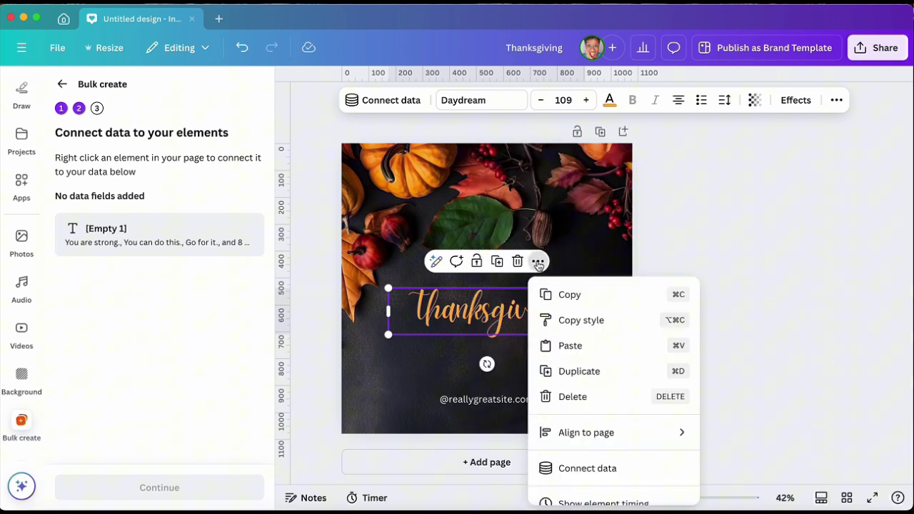
{"action": "left_click", "coordinate": [537, 262]}
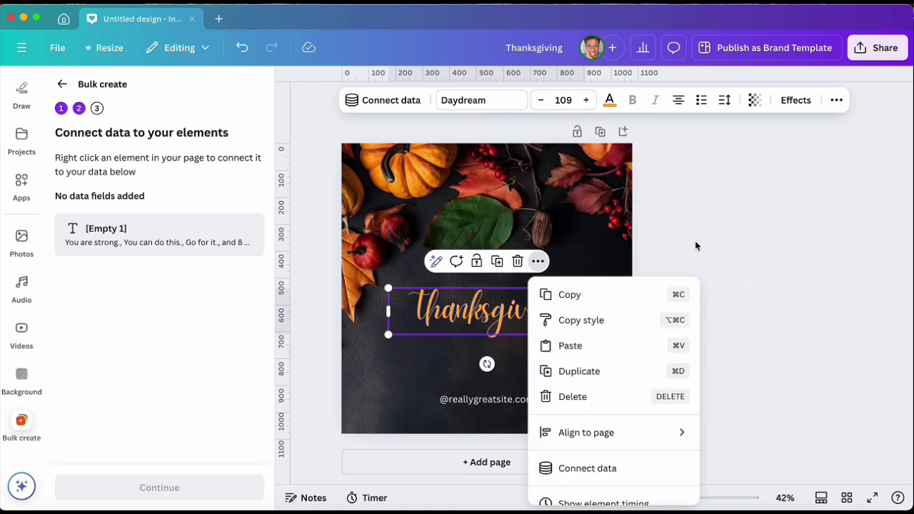
{"action": "left_click", "coordinate": [740, 207]}
{"action": "right_click", "coordinate": [528, 306]}
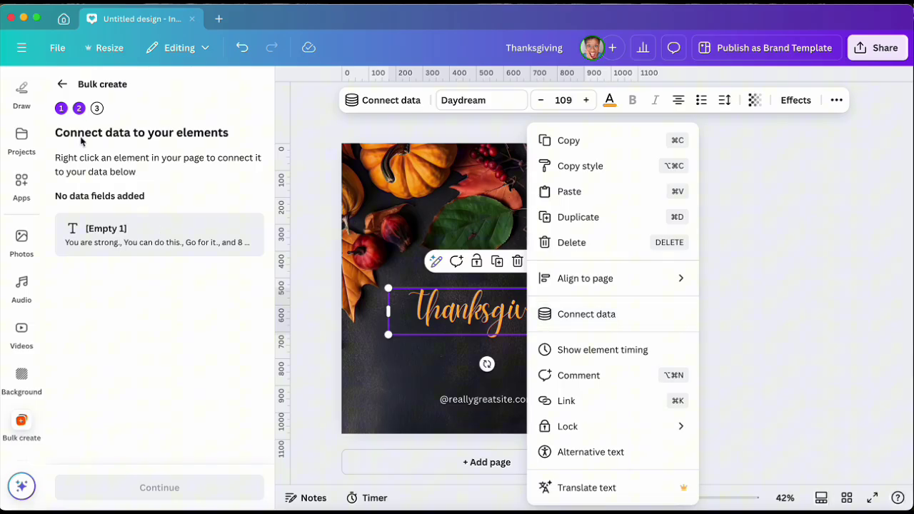
{"action": "left_click", "coordinate": [593, 314]}
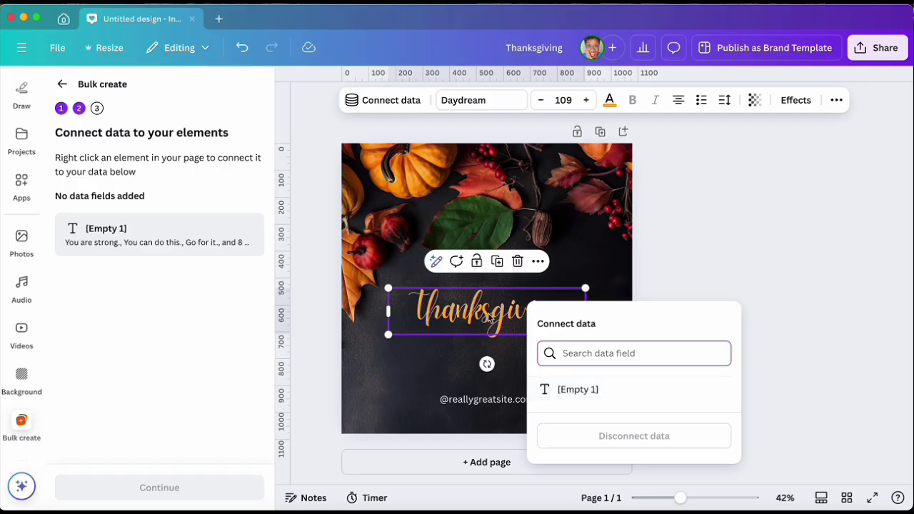
{"action": "left_click", "coordinate": [578, 390]}
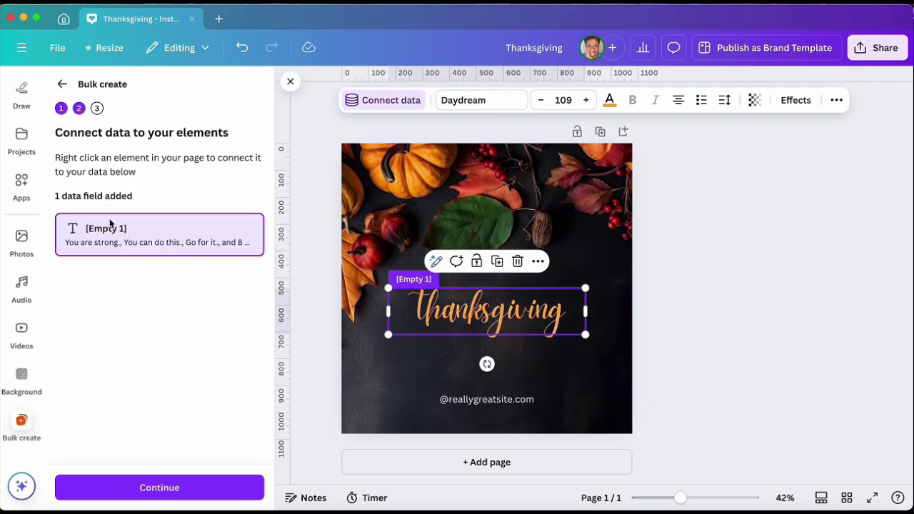
{"action": "left_click", "coordinate": [435, 261]}
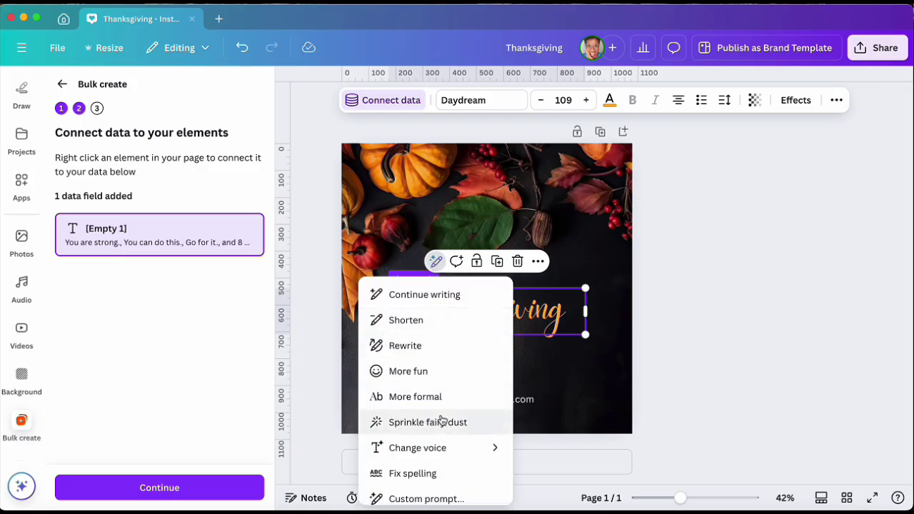
{"action": "left_click", "coordinate": [729, 301]}
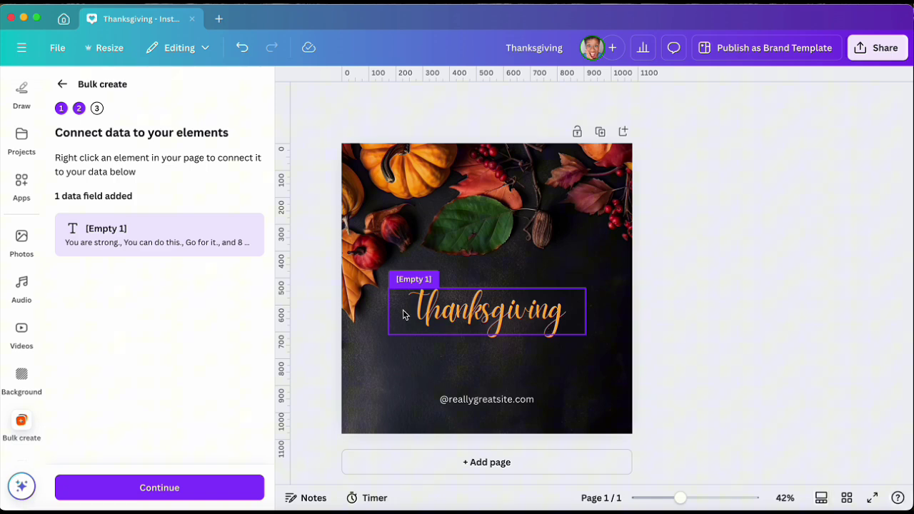
{"action": "left_click", "coordinate": [468, 320]}
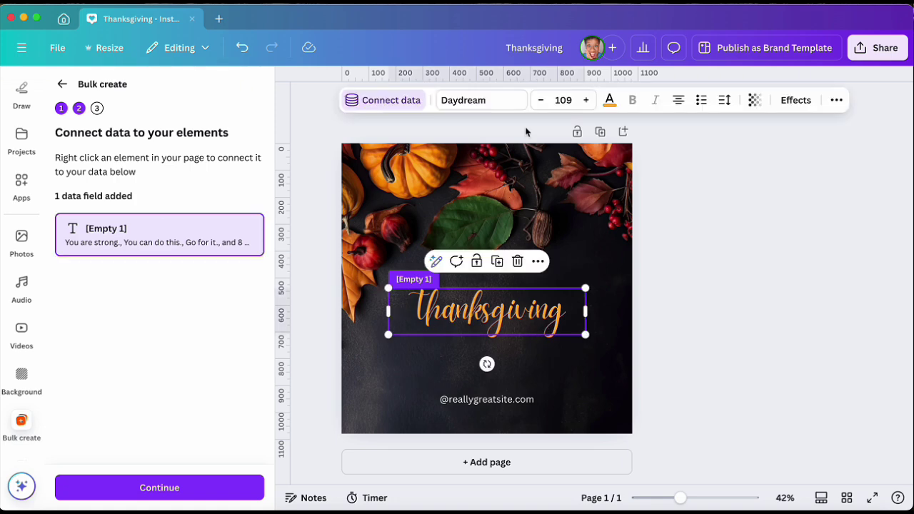
{"action": "left_click", "coordinate": [481, 100]}
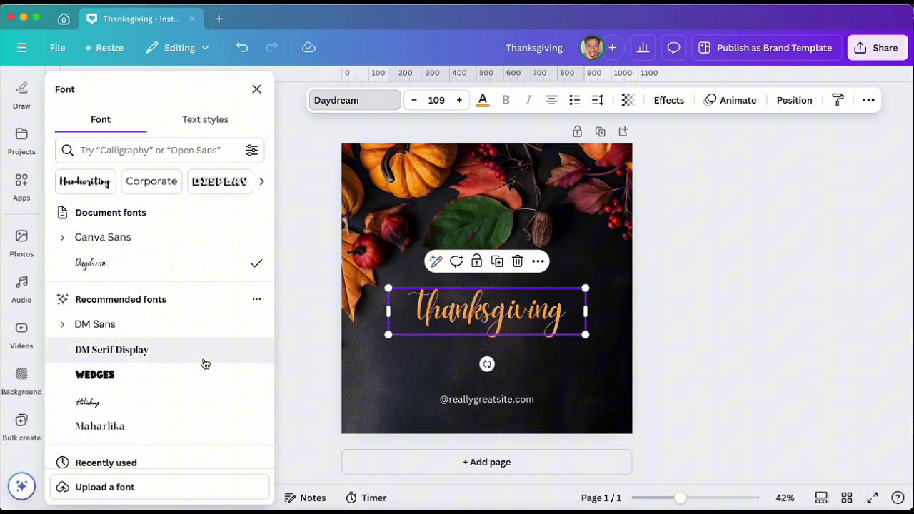
{"action": "left_click", "coordinate": [690, 234]}
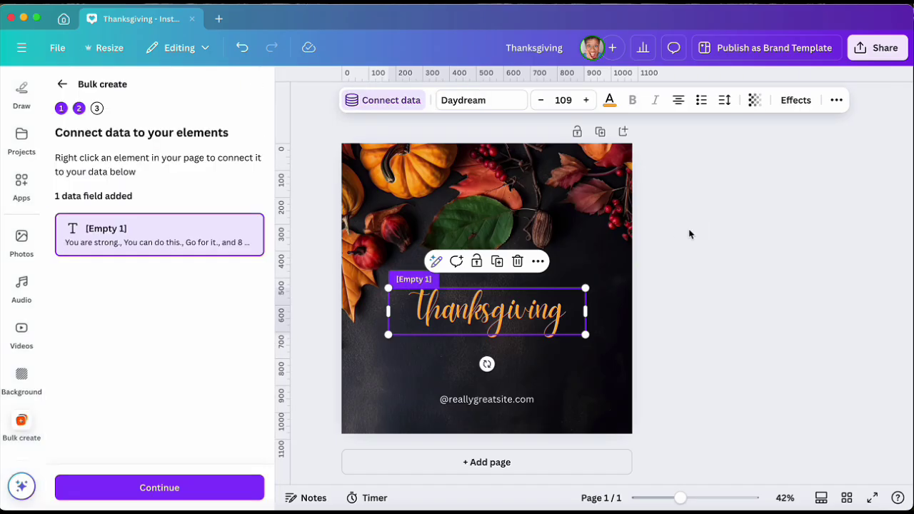
{"action": "left_click", "coordinate": [689, 233]}
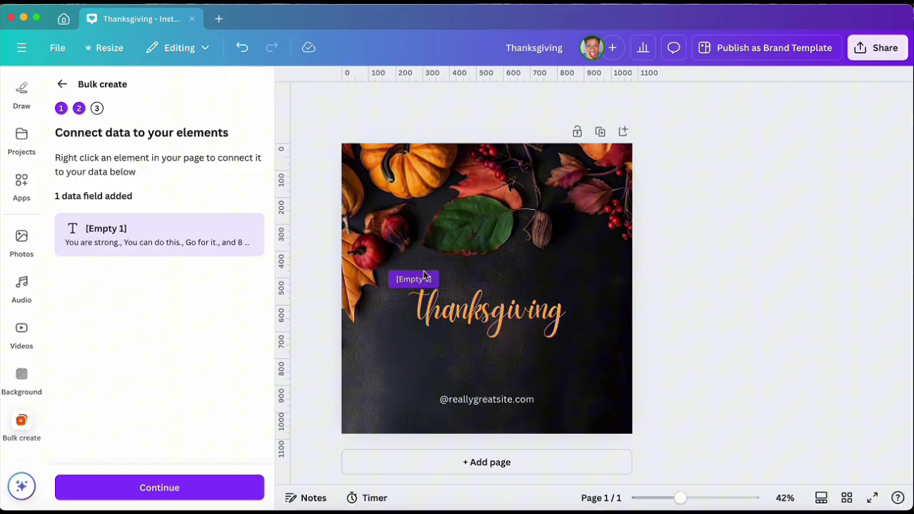
{"action": "double_click", "coordinate": [483, 400]}
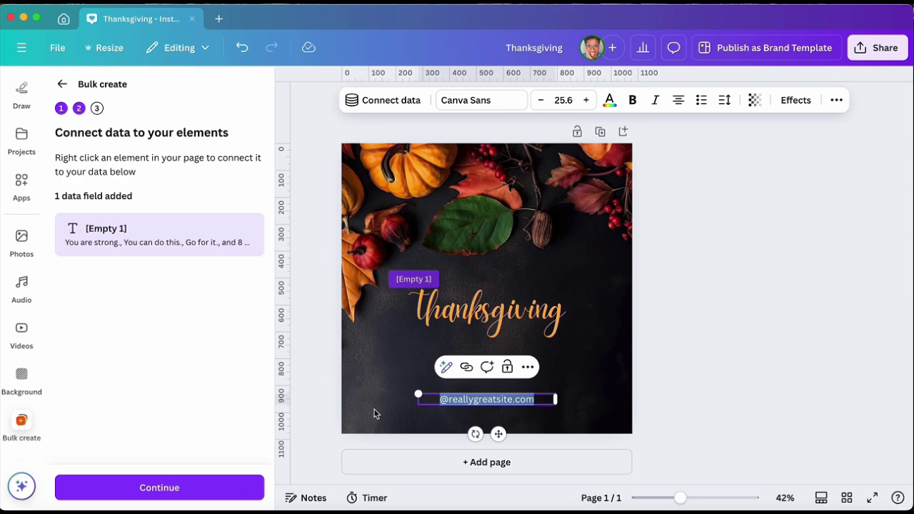
{"action": "left_click", "coordinate": [528, 367]}
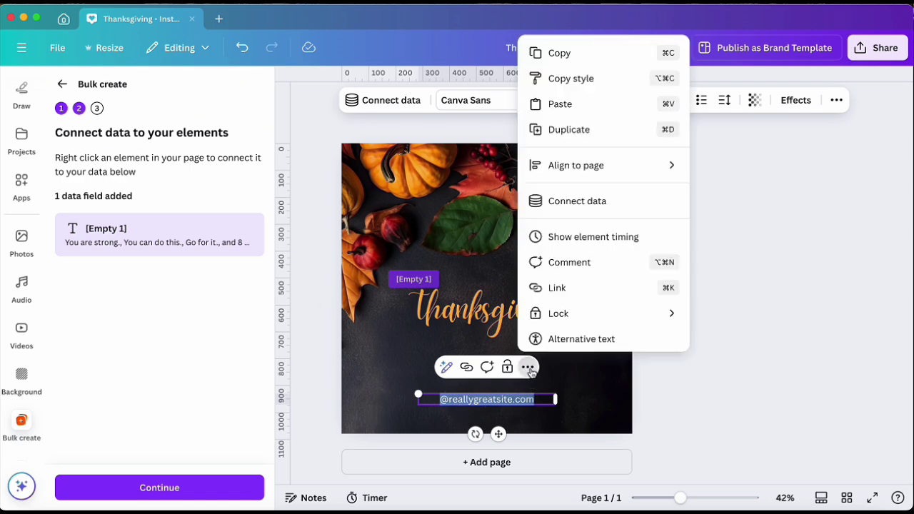
{"action": "left_click", "coordinate": [591, 205]}
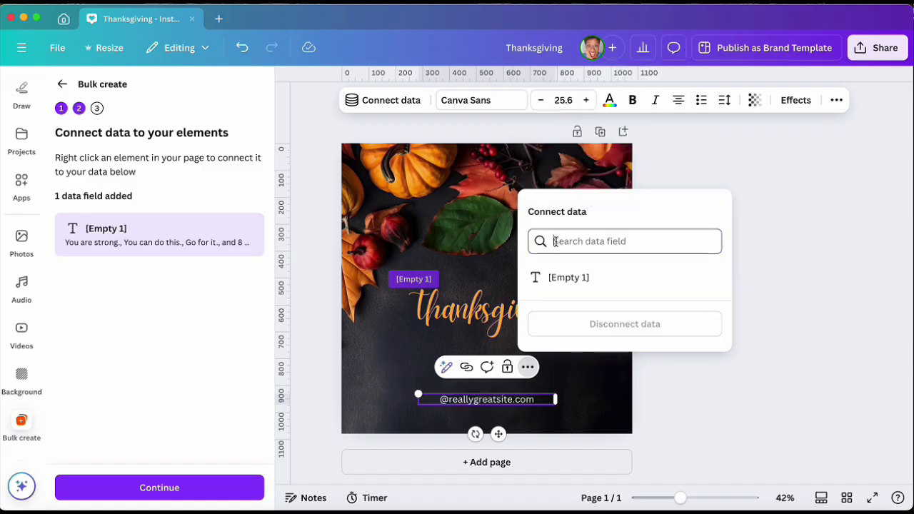
{"action": "left_click", "coordinate": [568, 277]}
{"action": "left_click", "coordinate": [703, 381]}
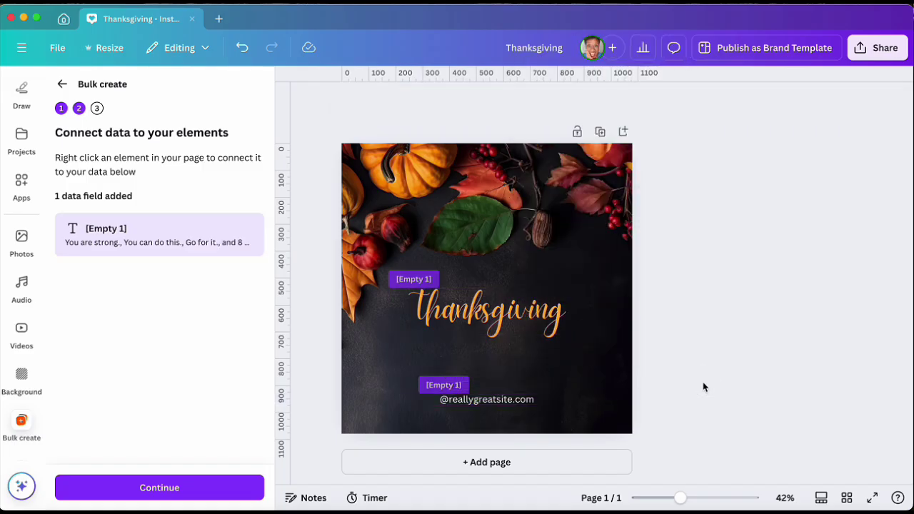
{"action": "left_click", "coordinate": [466, 399]}
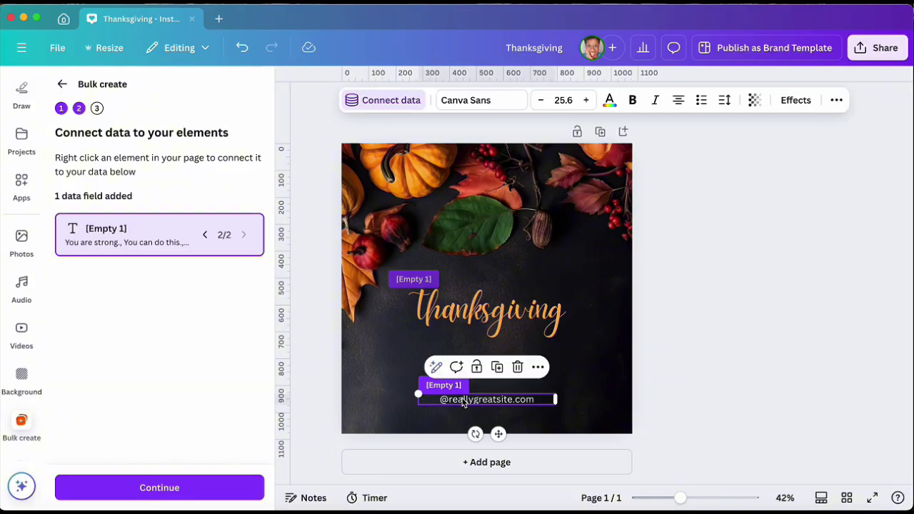
{"action": "left_click", "coordinate": [517, 367]}
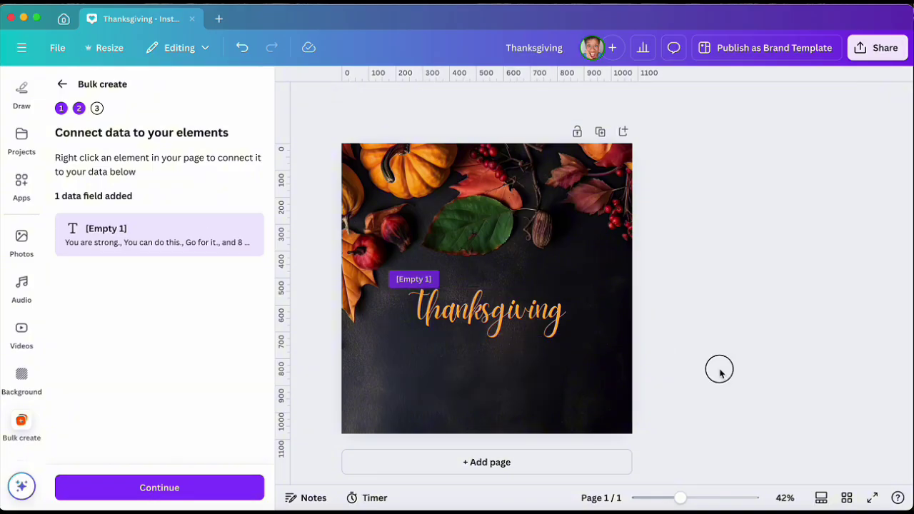
{"action": "left_click", "coordinate": [243, 48]}
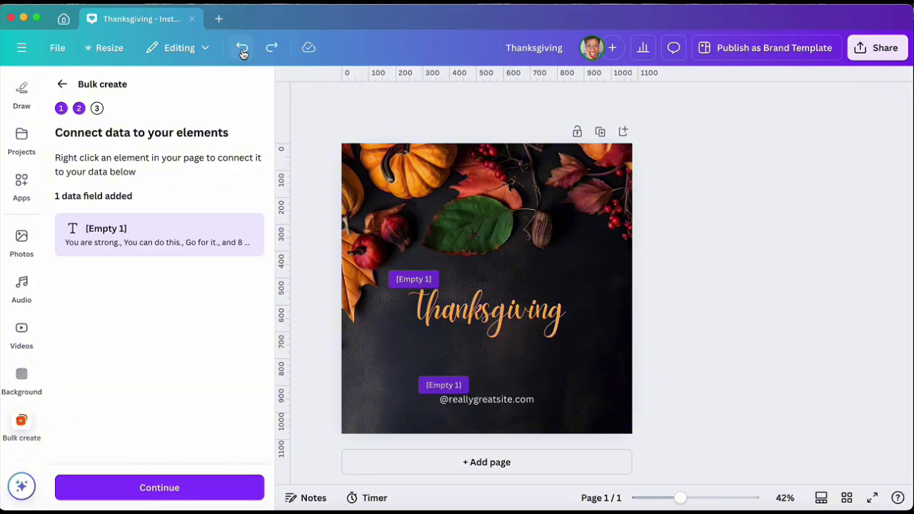
{"action": "left_click", "coordinate": [242, 48]}
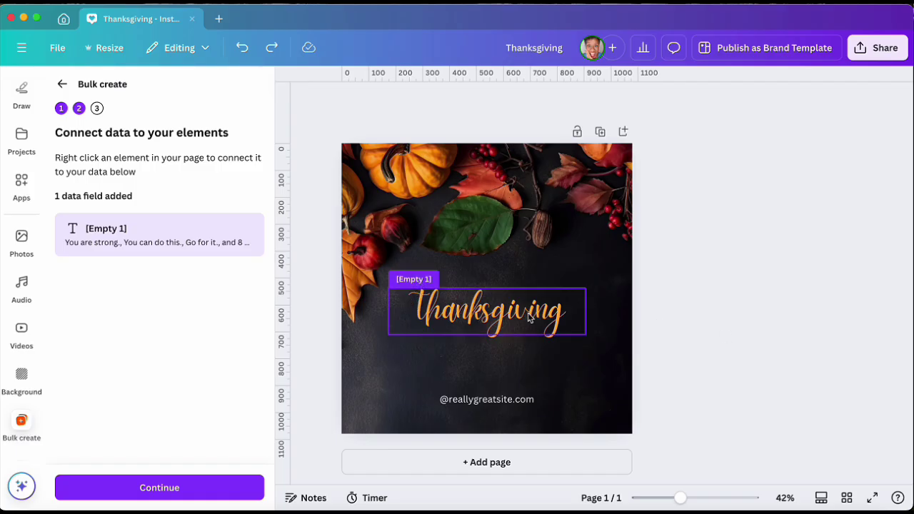
- Continue with all eleven rows selected and generate 11 designs
{"action": "left_click", "coordinate": [212, 487]}
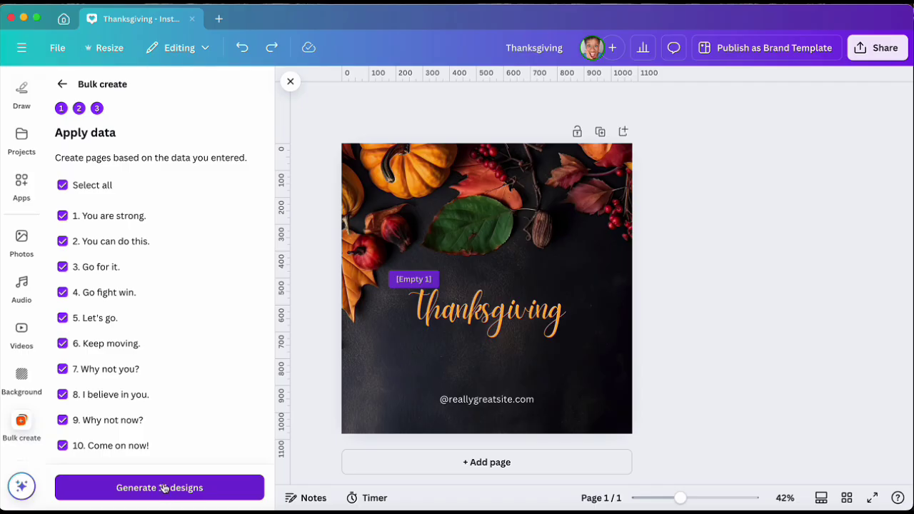
{"action": "scroll", "coordinate": [169, 398], "scroll_direction": "down", "scroll_amount": 2}
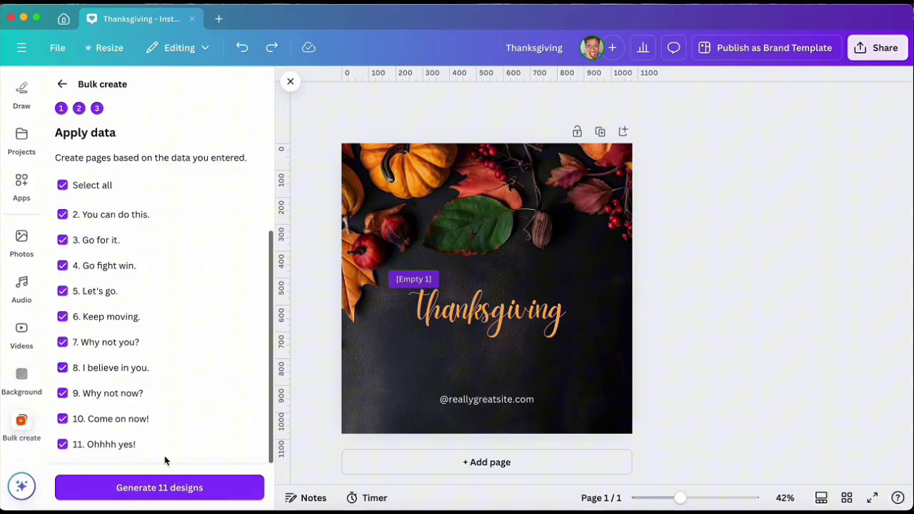
{"action": "left_click", "coordinate": [214, 490]}
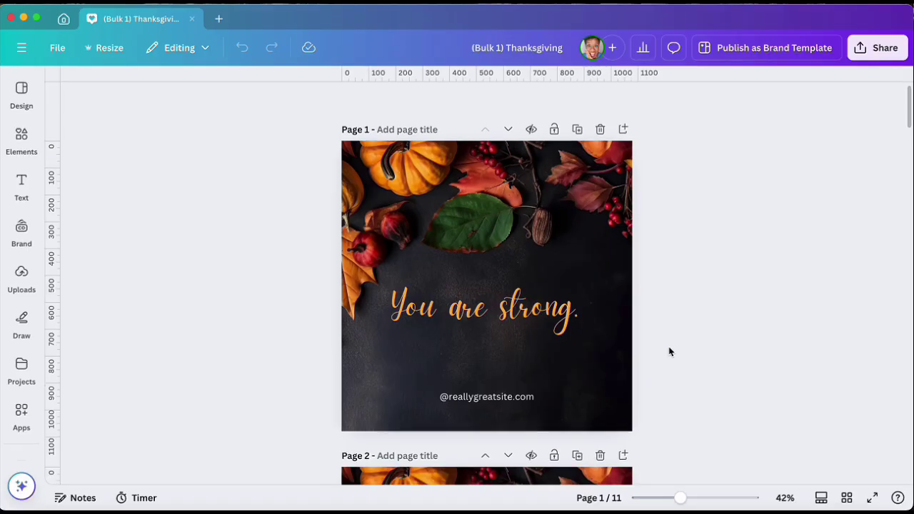
{"action": "scroll", "coordinate": [670, 351], "scroll_direction": "down", "scroll_amount": 5}
{"action": "scroll", "coordinate": [670, 351], "scroll_direction": "up", "scroll_amount": 5}
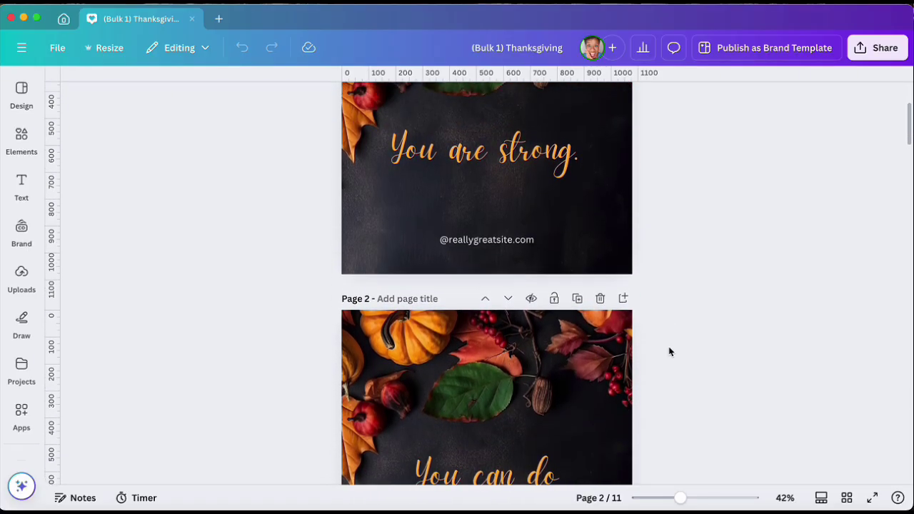
{"action": "scroll", "coordinate": [534, 232], "scroll_direction": "up", "scroll_amount": 3}
{"action": "scroll", "coordinate": [534, 232], "scroll_direction": "down", "scroll_amount": 5}
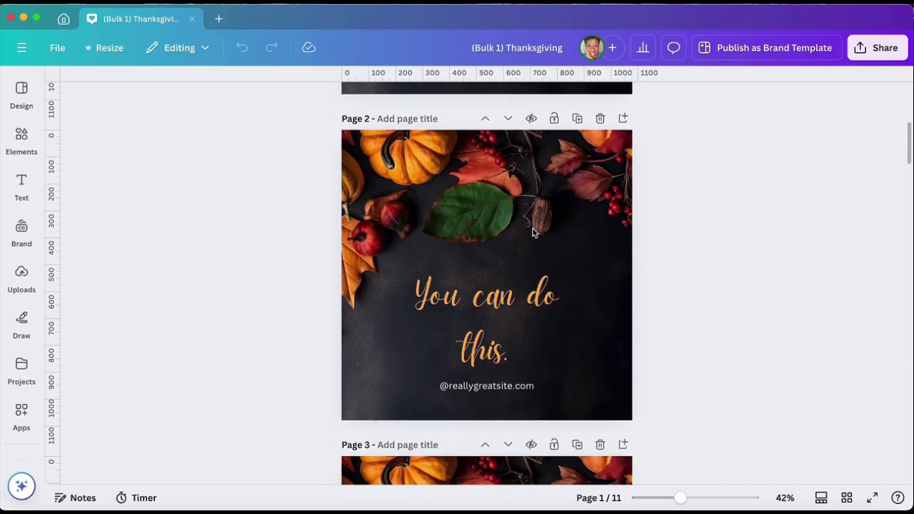
{"action": "scroll", "coordinate": [534, 232], "scroll_direction": "down", "scroll_amount": 2}
{"action": "scroll", "coordinate": [529, 238], "scroll_direction": "down", "scroll_amount": 5}
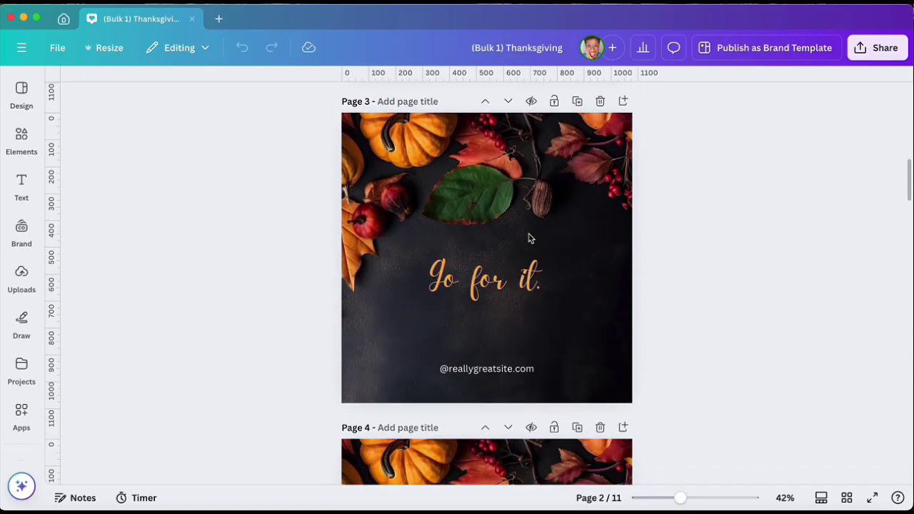
{"action": "scroll", "coordinate": [530, 238], "scroll_direction": "down", "scroll_amount": 3}
{"action": "scroll", "coordinate": [530, 238], "scroll_direction": "down", "scroll_amount": 3}
{"action": "scroll", "coordinate": [530, 237], "scroll_direction": "down", "scroll_amount": 4}
{"action": "scroll", "coordinate": [530, 237], "scroll_direction": "down", "scroll_amount": 4}
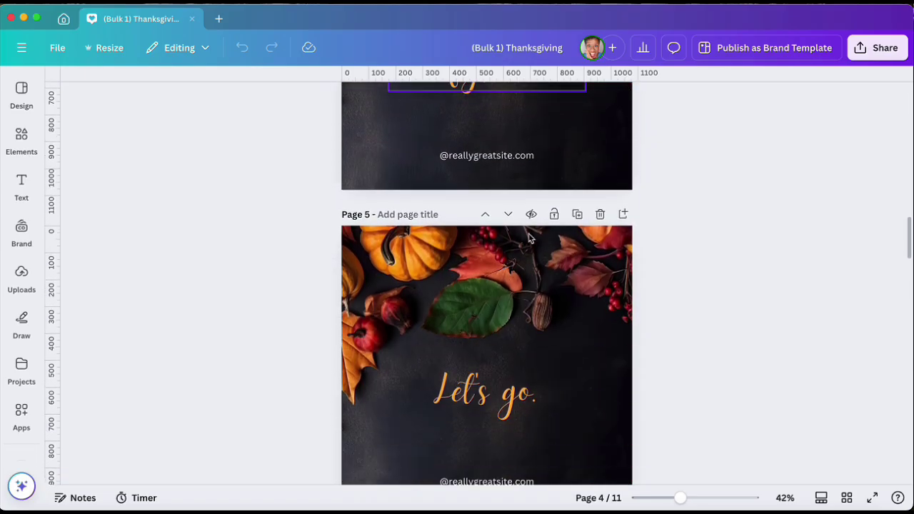
{"action": "scroll", "coordinate": [530, 238], "scroll_direction": "down", "scroll_amount": 3}
{"action": "scroll", "coordinate": [529, 238], "scroll_direction": "down", "scroll_amount": 3}
{"action": "scroll", "coordinate": [530, 238], "scroll_direction": "down", "scroll_amount": 3}
{"action": "scroll", "coordinate": [530, 238], "scroll_direction": "down", "scroll_amount": 3}
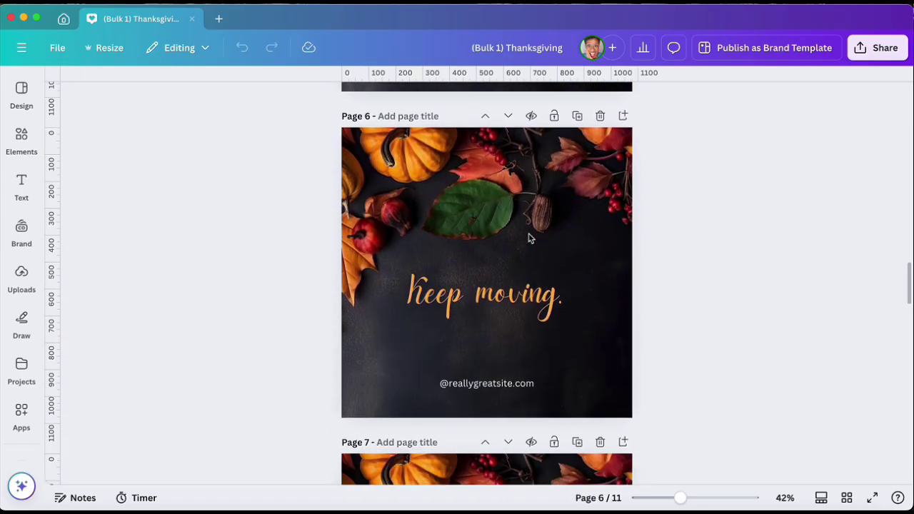
{"action": "scroll", "coordinate": [530, 238], "scroll_direction": "down", "scroll_amount": 2}
{"action": "scroll", "coordinate": [530, 238], "scroll_direction": "down", "scroll_amount": 3}
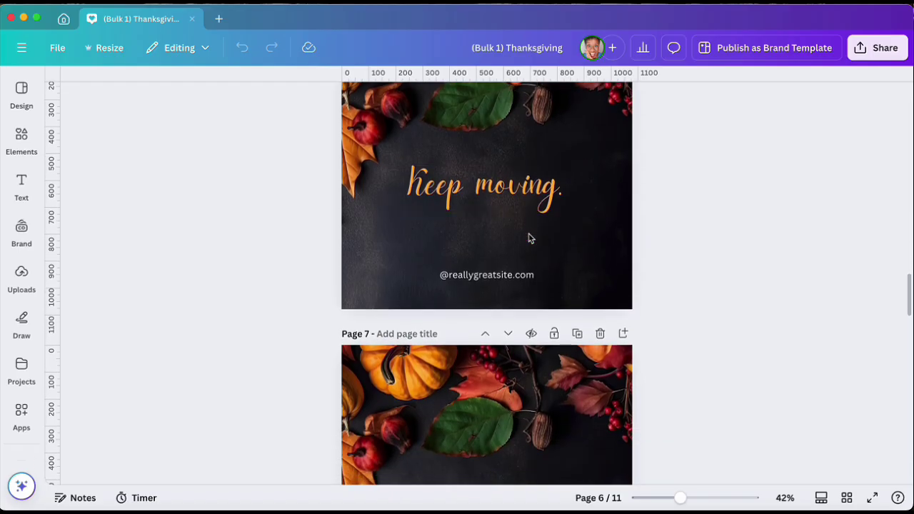
{"action": "scroll", "coordinate": [530, 237], "scroll_direction": "down", "scroll_amount": 3}
{"action": "scroll", "coordinate": [530, 237], "scroll_direction": "down", "scroll_amount": 4}
{"action": "scroll", "coordinate": [530, 238], "scroll_direction": "down", "scroll_amount": 2}
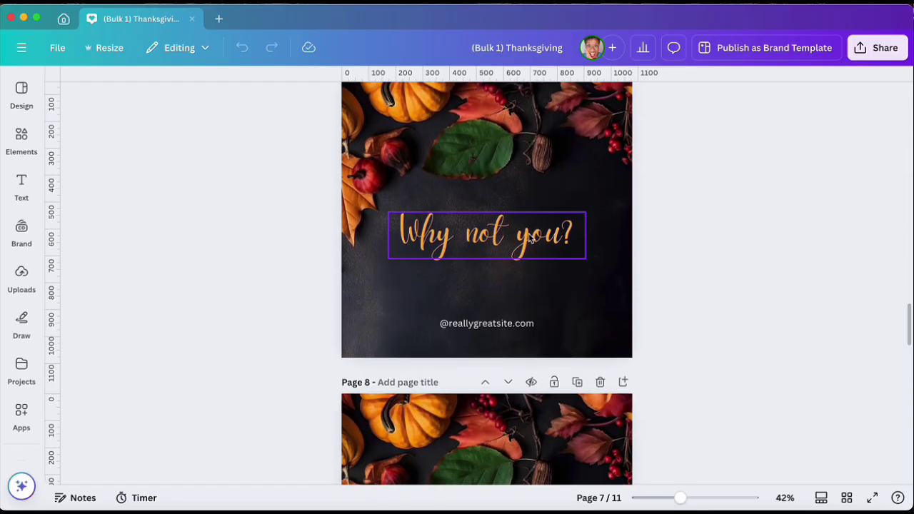
{"action": "scroll", "coordinate": [530, 238], "scroll_direction": "down", "scroll_amount": 2}
{"action": "scroll", "coordinate": [530, 238], "scroll_direction": "down", "scroll_amount": 3}
{"action": "scroll", "coordinate": [530, 243], "scroll_direction": "down", "scroll_amount": 3}
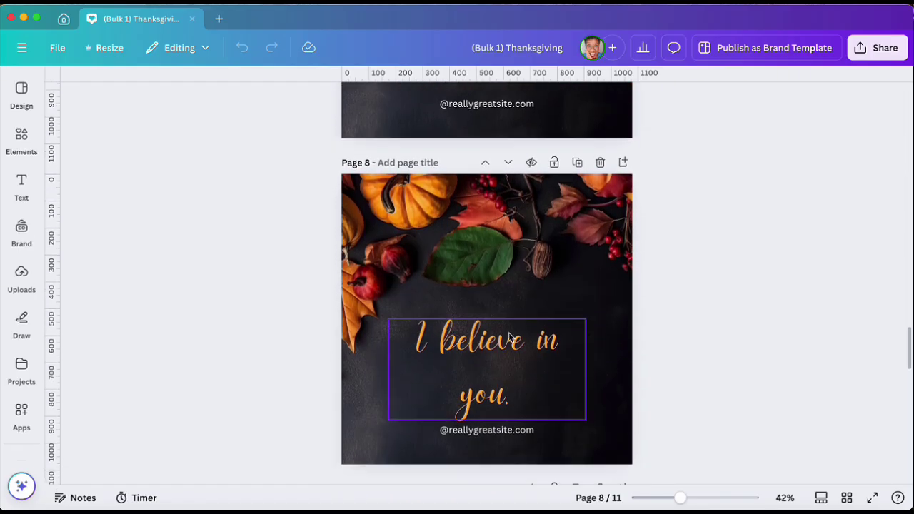
{"action": "scroll", "coordinate": [520, 377], "scroll_direction": "down", "scroll_amount": 1}
{"action": "scroll", "coordinate": [519, 377], "scroll_direction": "down", "scroll_amount": 1}
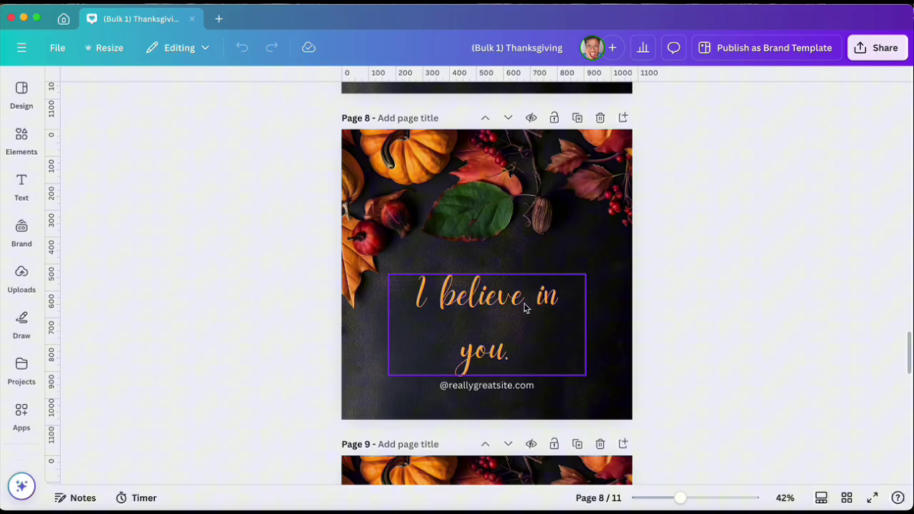
- Reduce the line spacing of 'I believe in you.' from 1.4 to about 0.67
{"action": "left_click", "coordinate": [502, 346]}
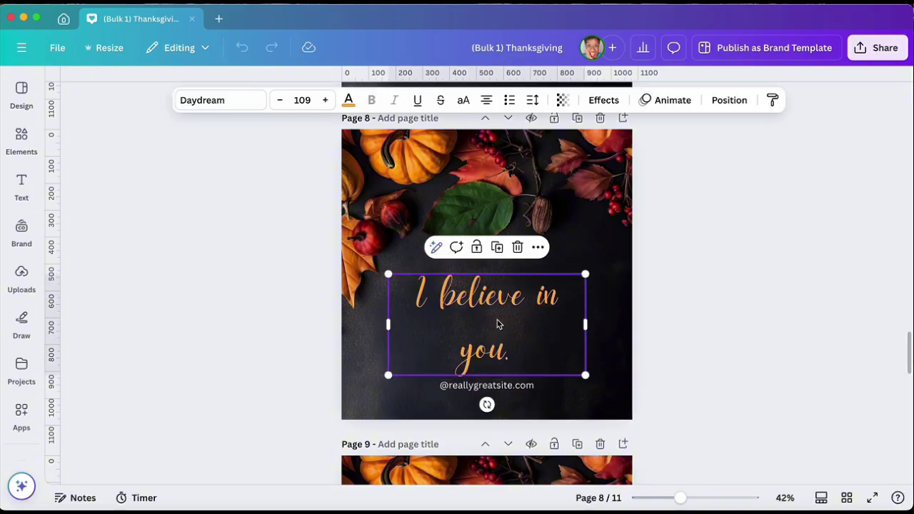
{"action": "left_click", "coordinate": [532, 100]}
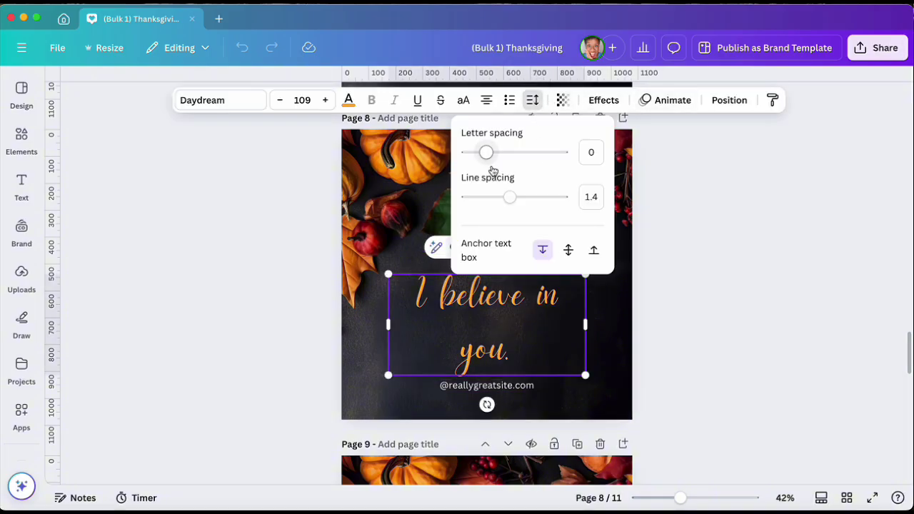
{"action": "left_click_drag", "start_coordinate": [512, 199], "coordinate": [478, 199]}
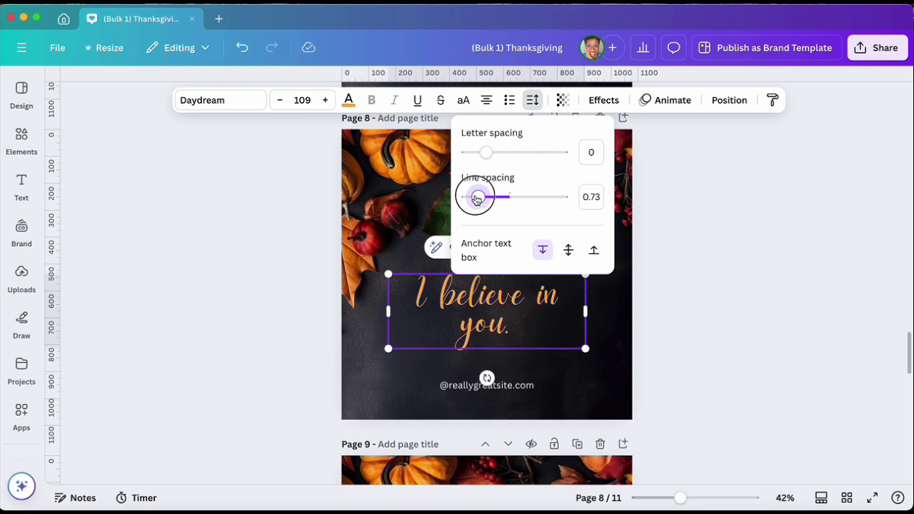
{"action": "left_click_drag", "start_coordinate": [478, 199], "coordinate": [475, 199]}
{"action": "key", "text": "Escape"}
{"action": "left_click", "coordinate": [736, 338]}
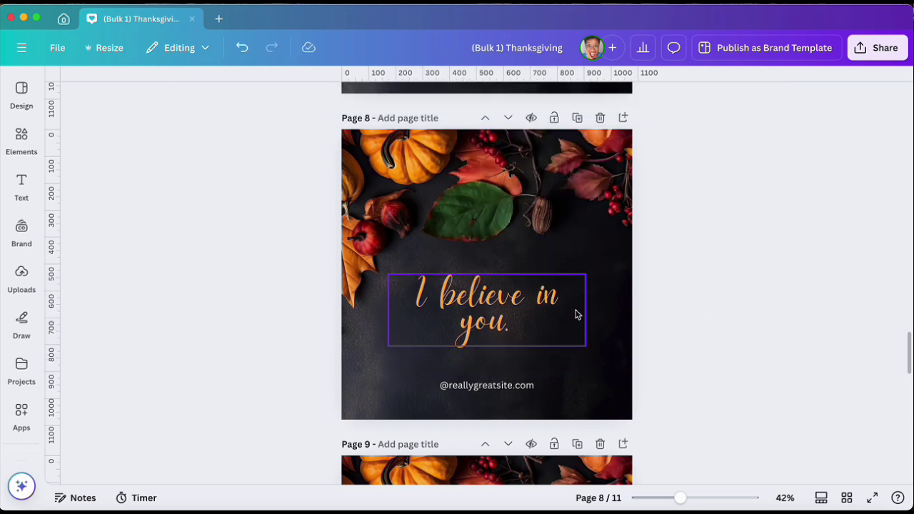
- Nudge 'I believe in you.' slightly higher on page 8
{"action": "left_click", "coordinate": [526, 314]}
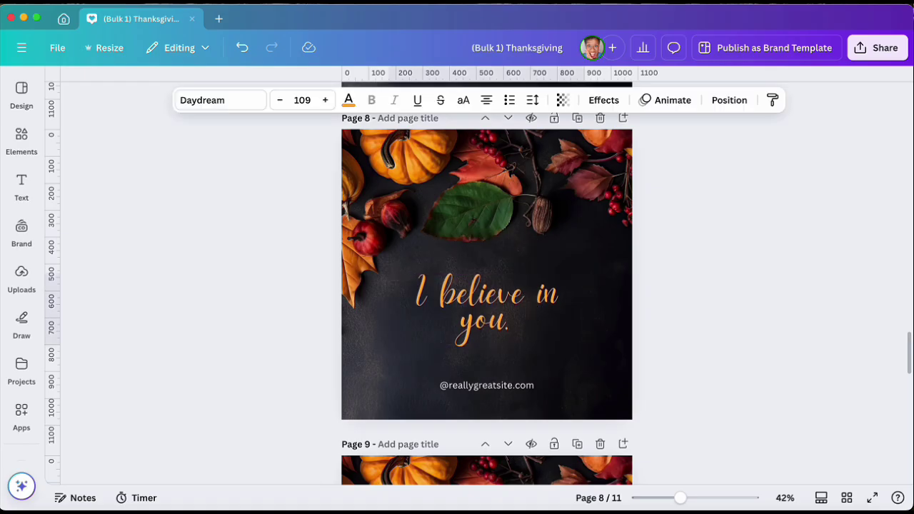
{"action": "left_click", "coordinate": [488, 317]}
{"action": "left_click_drag", "start_coordinate": [489, 317], "coordinate": [488, 300]}
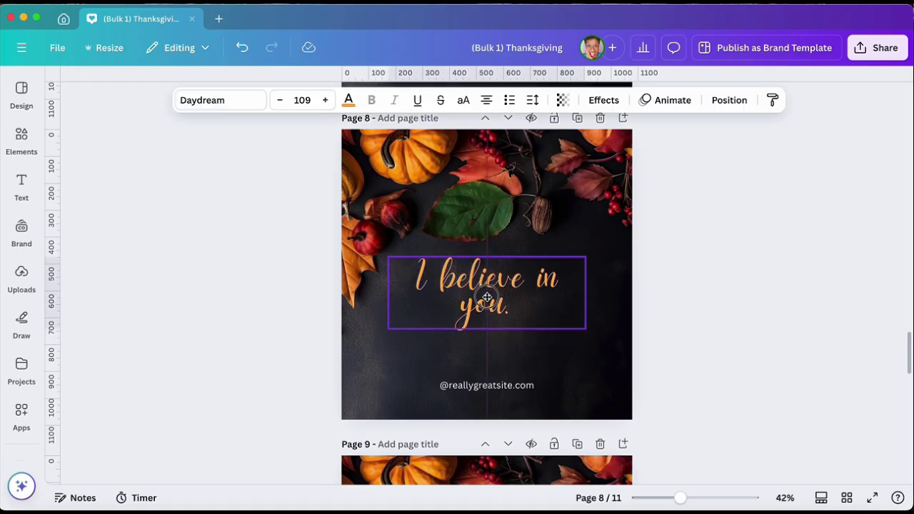
{"action": "left_click", "coordinate": [719, 335]}
{"action": "scroll", "coordinate": [720, 334], "scroll_direction": "down", "scroll_amount": 5}
{"action": "scroll", "coordinate": [719, 334], "scroll_direction": "down", "scroll_amount": 5}
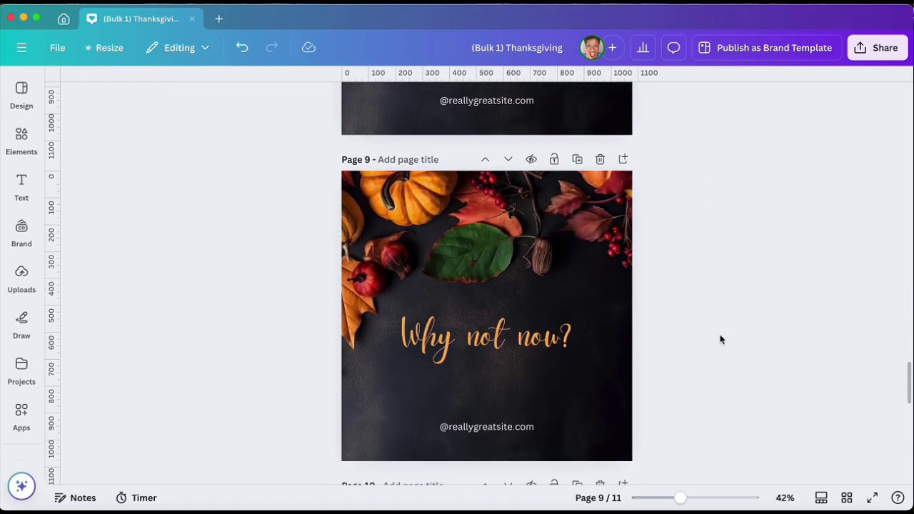
{"action": "scroll", "coordinate": [720, 334], "scroll_direction": "down", "scroll_amount": 3}
{"action": "scroll", "coordinate": [719, 334], "scroll_direction": "down", "scroll_amount": 3}
{"action": "scroll", "coordinate": [720, 334], "scroll_direction": "down", "scroll_amount": 3}
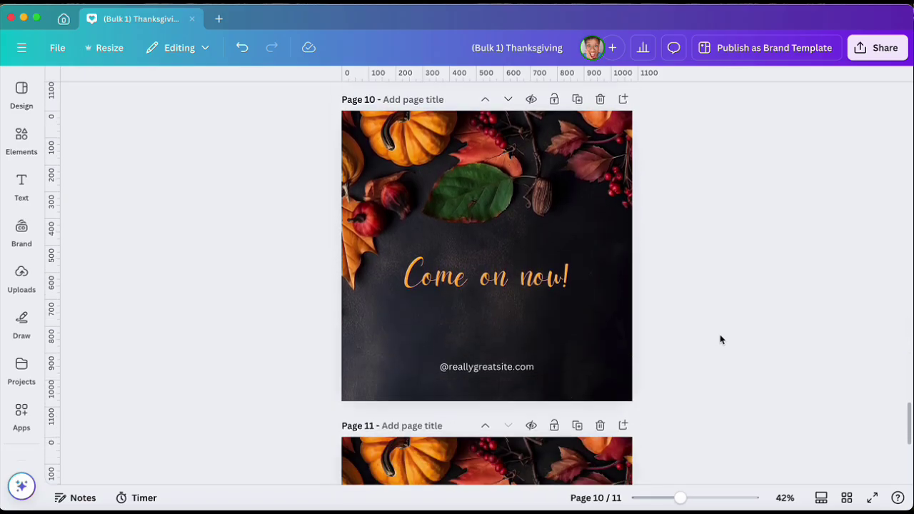
{"action": "scroll", "coordinate": [720, 334], "scroll_direction": "down", "scroll_amount": 3}
{"action": "scroll", "coordinate": [719, 335], "scroll_direction": "down", "scroll_amount": 3}
{"action": "scroll", "coordinate": [719, 334], "scroll_direction": "down", "scroll_amount": 2}
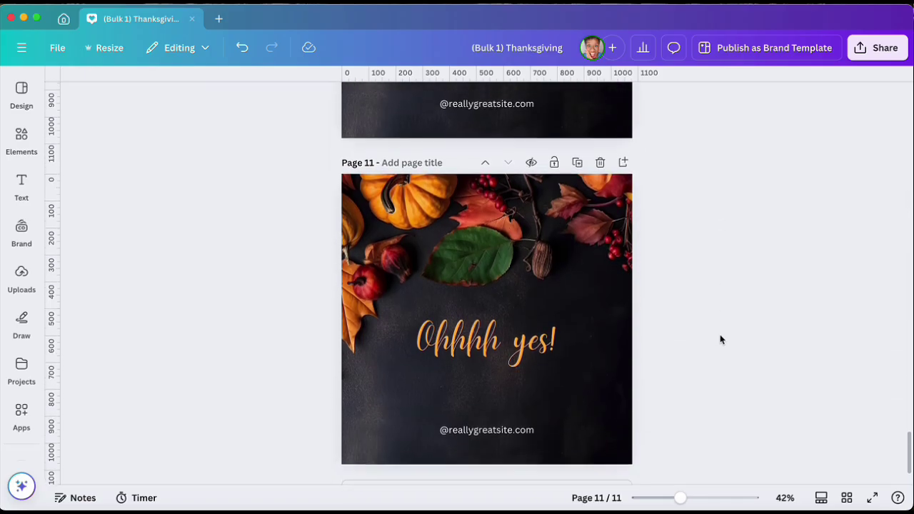
{"action": "scroll", "coordinate": [719, 334], "scroll_direction": "down", "scroll_amount": 2}
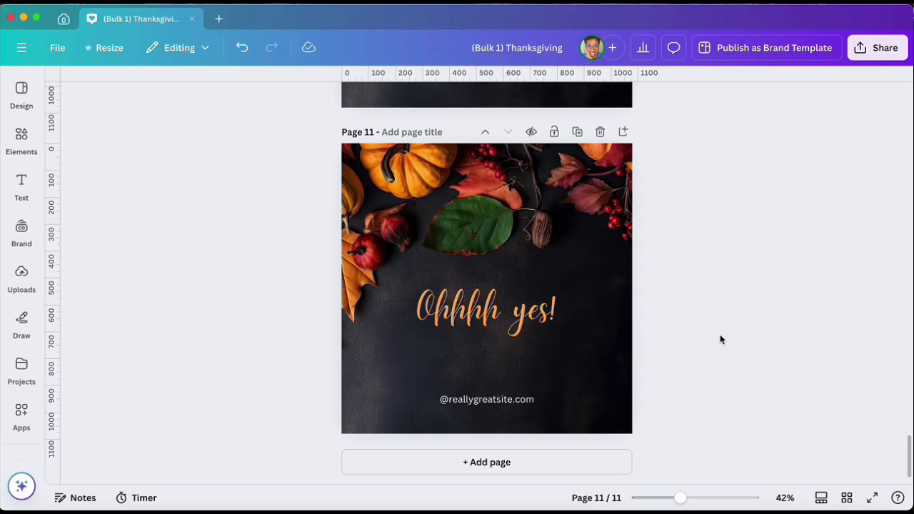
{"action": "scroll", "coordinate": [720, 334], "scroll_direction": "up", "scroll_amount": 10}
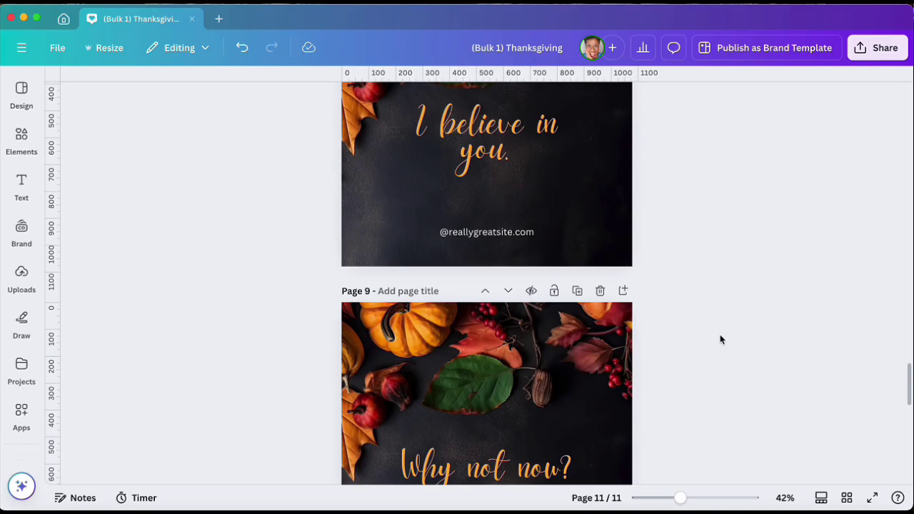
{"action": "scroll", "coordinate": [720, 335], "scroll_direction": "up", "scroll_amount": 10}
{"action": "scroll", "coordinate": [720, 334], "scroll_direction": "up", "scroll_amount": 15}
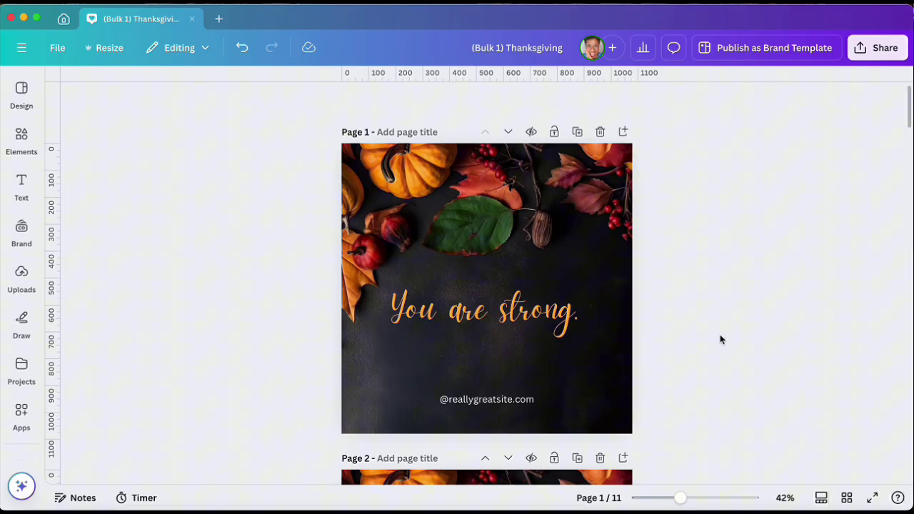
- Scroll to page 11 and back to page 1, selecting then deselecting 'You are strong.'
{"action": "left_click", "coordinate": [543, 312]}
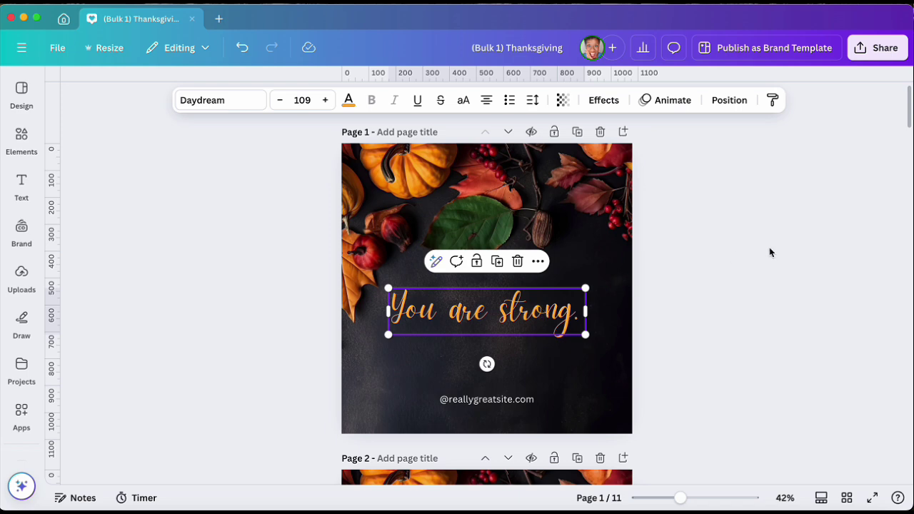
{"action": "left_click", "coordinate": [803, 253]}
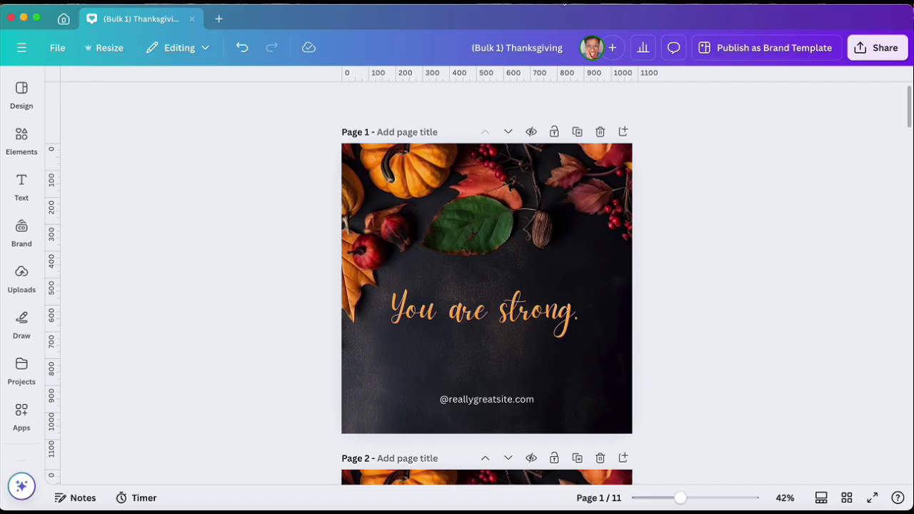
- Make page 1's 'You are strong.' white
{"action": "left_click", "coordinate": [580, 312]}
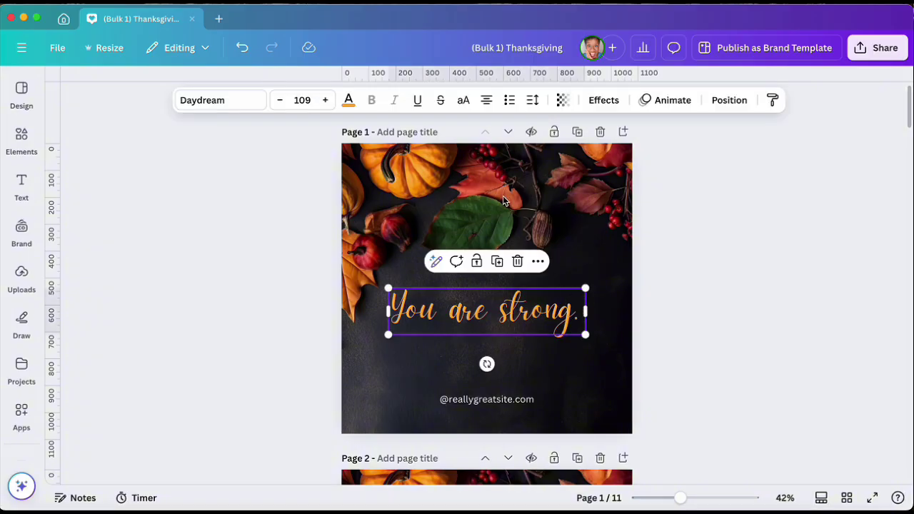
{"action": "left_click", "coordinate": [349, 100]}
{"action": "left_click", "coordinate": [136, 184]}
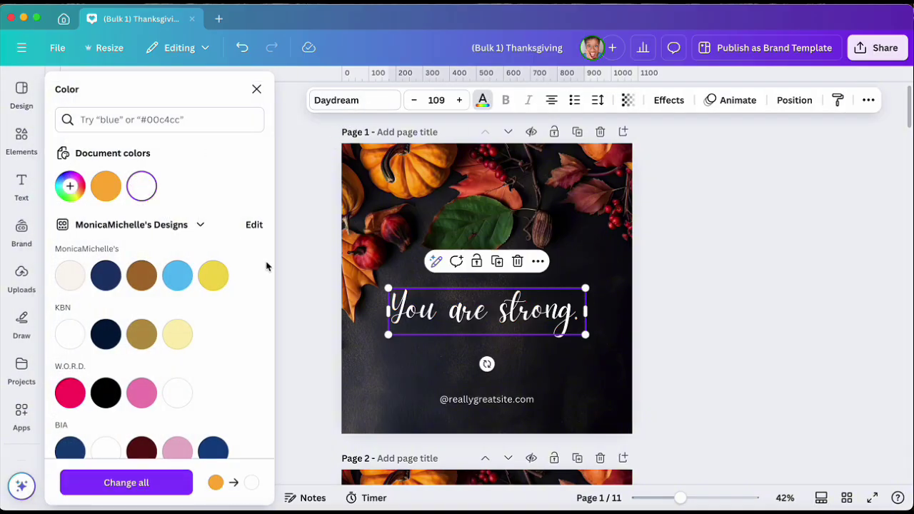
{"action": "key", "text": "Escape"}
{"action": "left_click", "coordinate": [301, 267]}
{"action": "scroll", "coordinate": [307, 269], "scroll_direction": "down", "scroll_amount": 5}
{"action": "scroll", "coordinate": [307, 269], "scroll_direction": "down", "scroll_amount": 5}
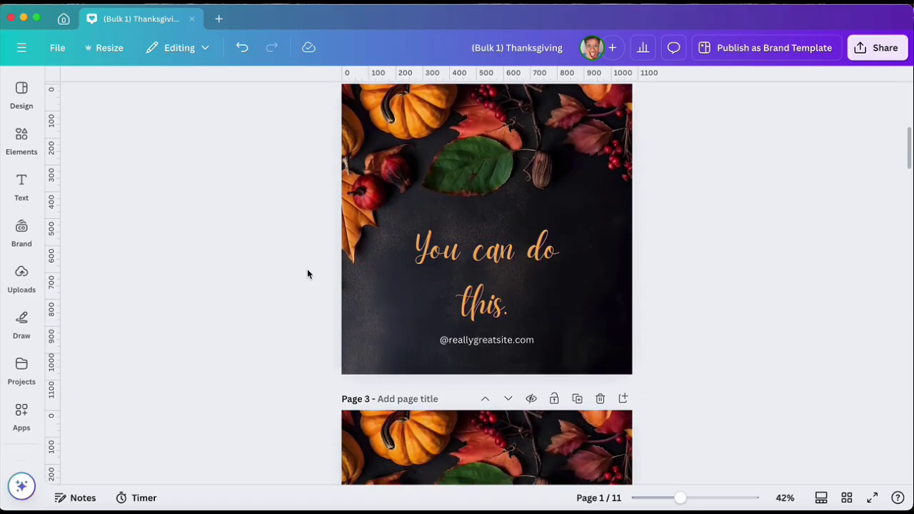
{"action": "scroll", "coordinate": [311, 276], "scroll_direction": "down", "scroll_amount": 5}
{"action": "scroll", "coordinate": [446, 331], "scroll_direction": "down", "scroll_amount": 3}
- Make page 2's 'You can do this.' light blue
{"action": "left_click", "coordinate": [486, 165]}
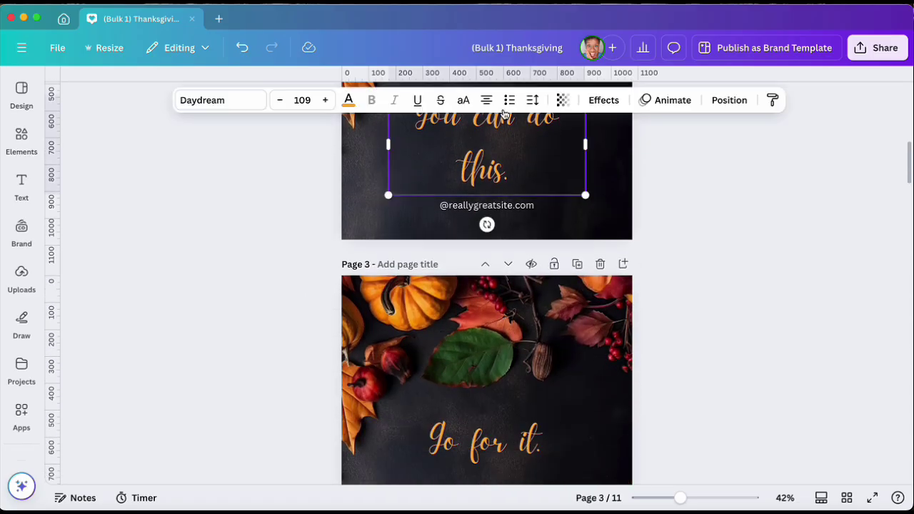
{"action": "left_click", "coordinate": [349, 99]}
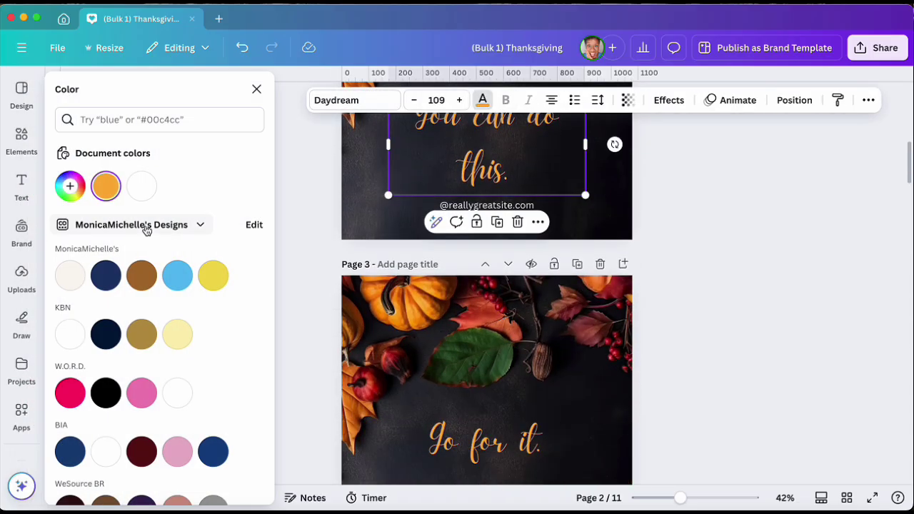
{"action": "left_click", "coordinate": [177, 276]}
{"action": "left_click", "coordinate": [300, 286]}
{"action": "left_click", "coordinate": [485, 441]}
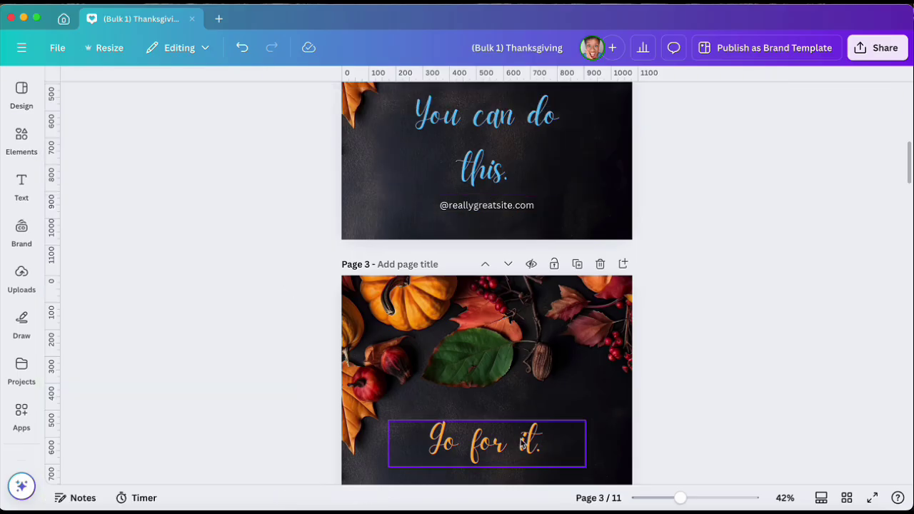
{"action": "scroll", "coordinate": [521, 443], "scroll_direction": "down", "scroll_amount": 3}
{"action": "scroll", "coordinate": [520, 439], "scroll_direction": "down", "scroll_amount": 1}
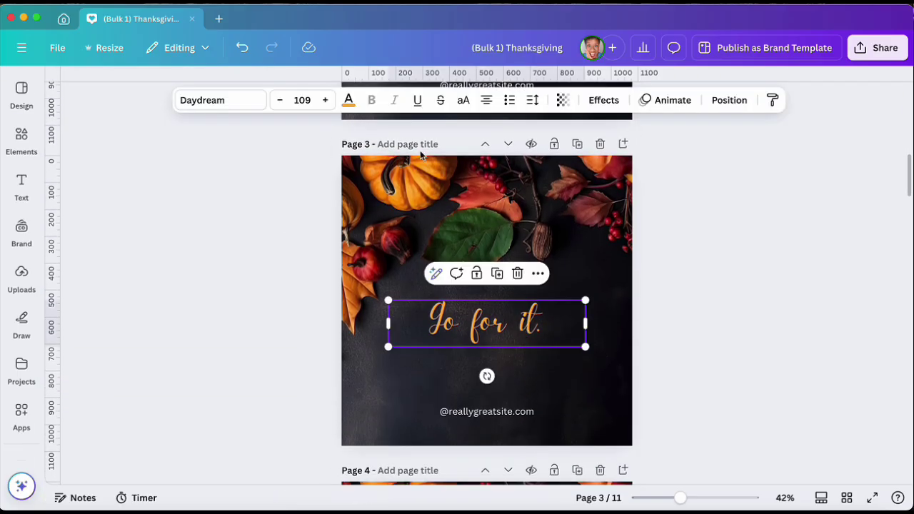